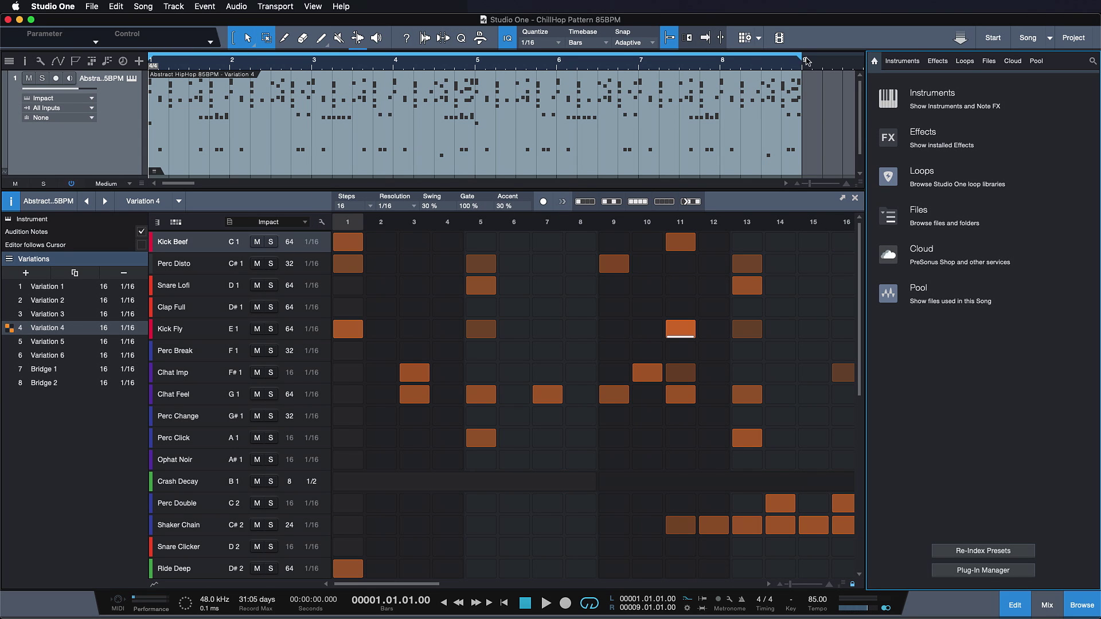
Step: Stretch the drum pattern event out to about bar 27, then trim it back to end at bar 5
{"action": "key", "text": "w"}
{"action": "key", "text": "w"}
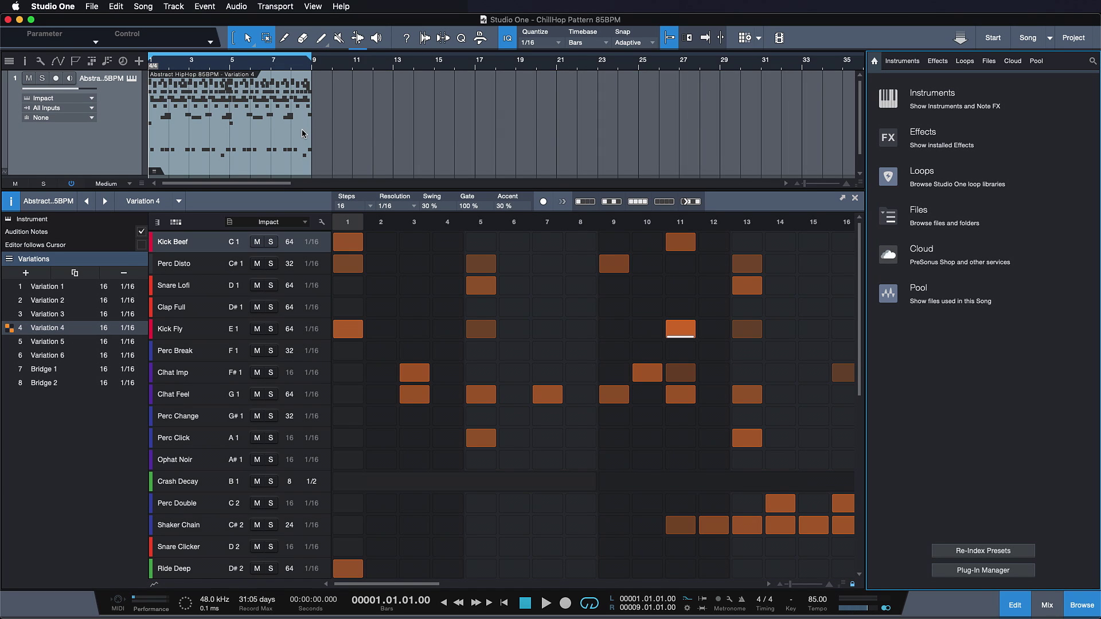
{"action": "left_click_drag", "start_coordinate": [309, 129], "coordinate": [688, 128]}
{"action": "key", "text": "w"}
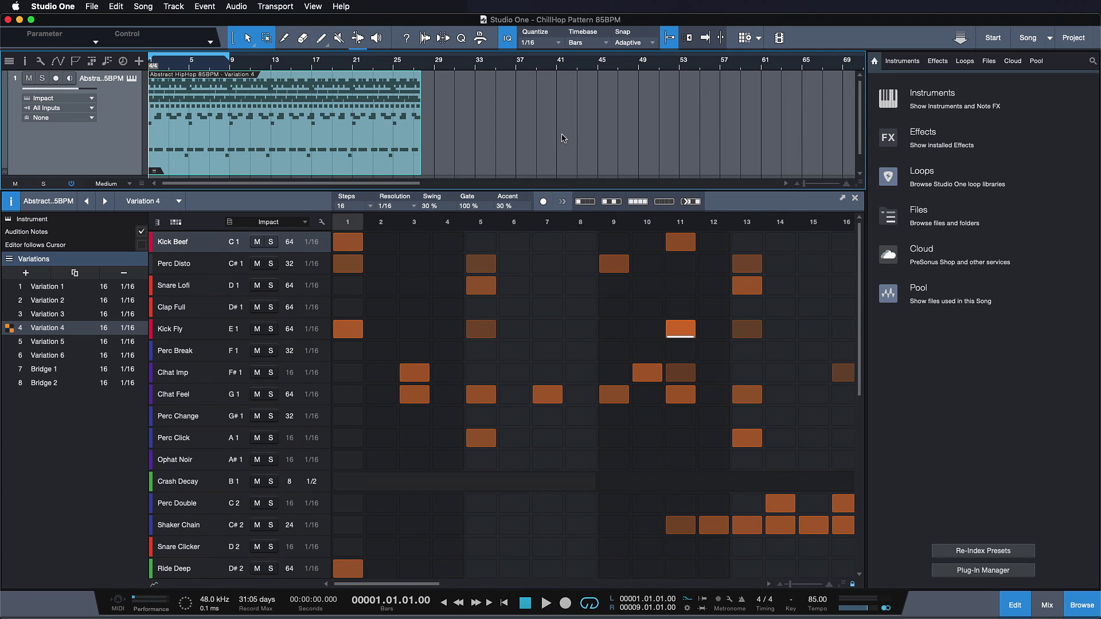
{"action": "left_click_drag", "start_coordinate": [421, 120], "coordinate": [837, 143]}
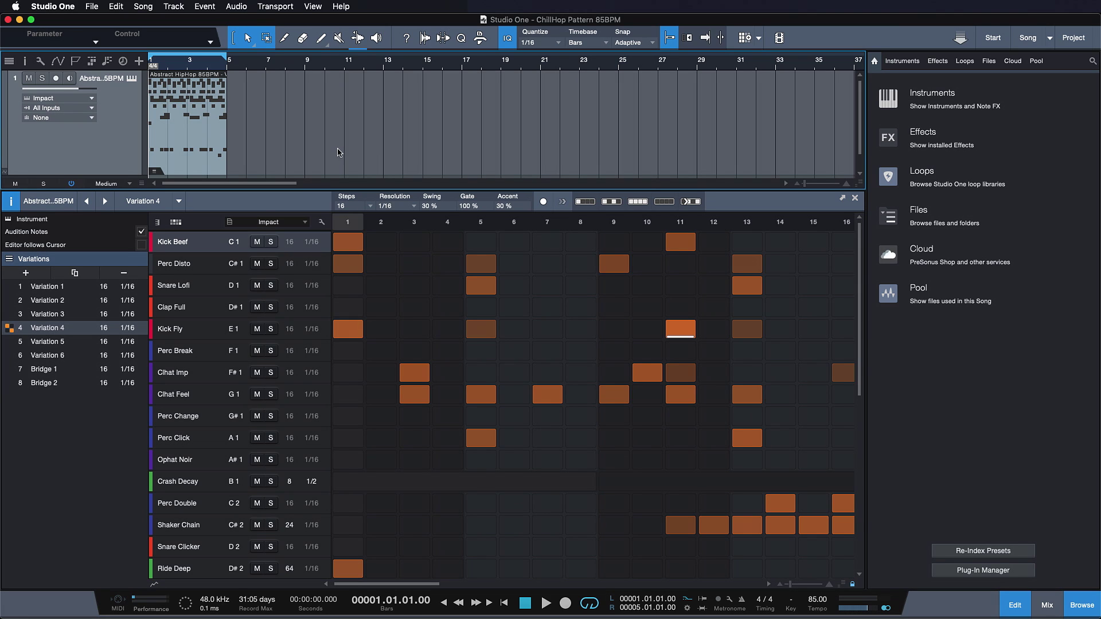
Step: While the pattern plays, try Perc Disto and Kick Beef hits, keeping only Clap Full on step 8
{"action": "key", "text": "w"}
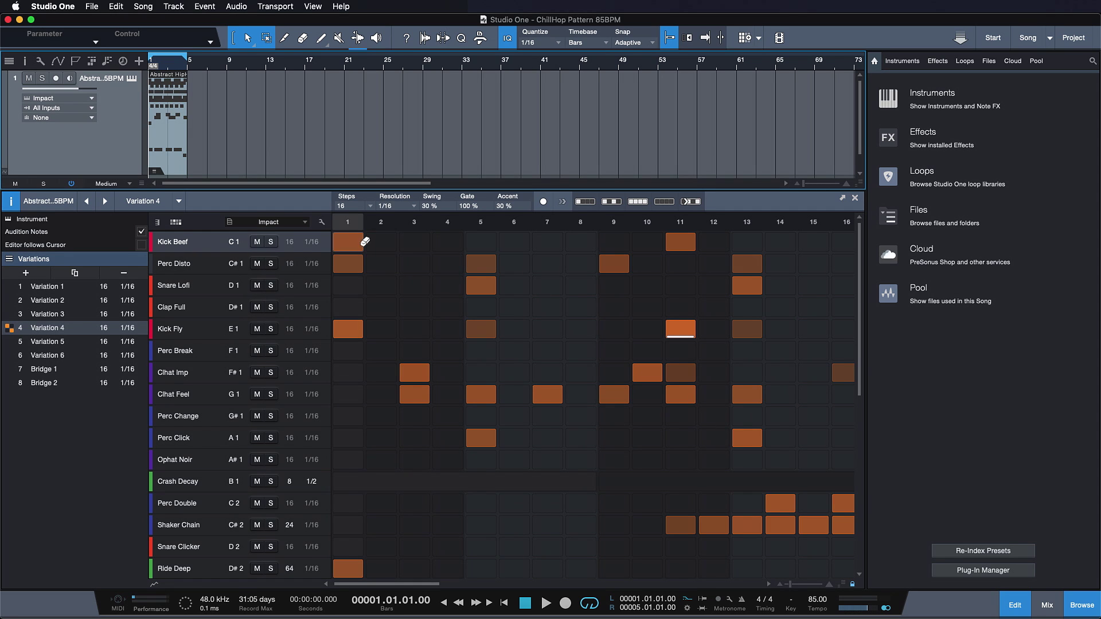
{"action": "key", "text": "space"}
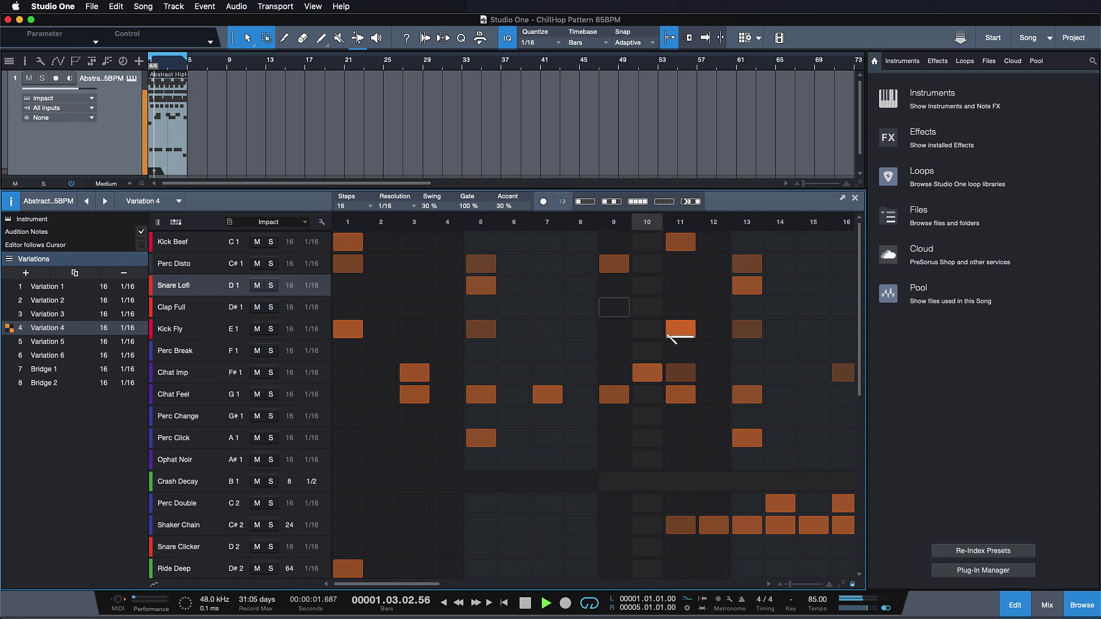
{"action": "left_click", "coordinate": [547, 264]}
{"action": "left_click", "coordinate": [574, 306]}
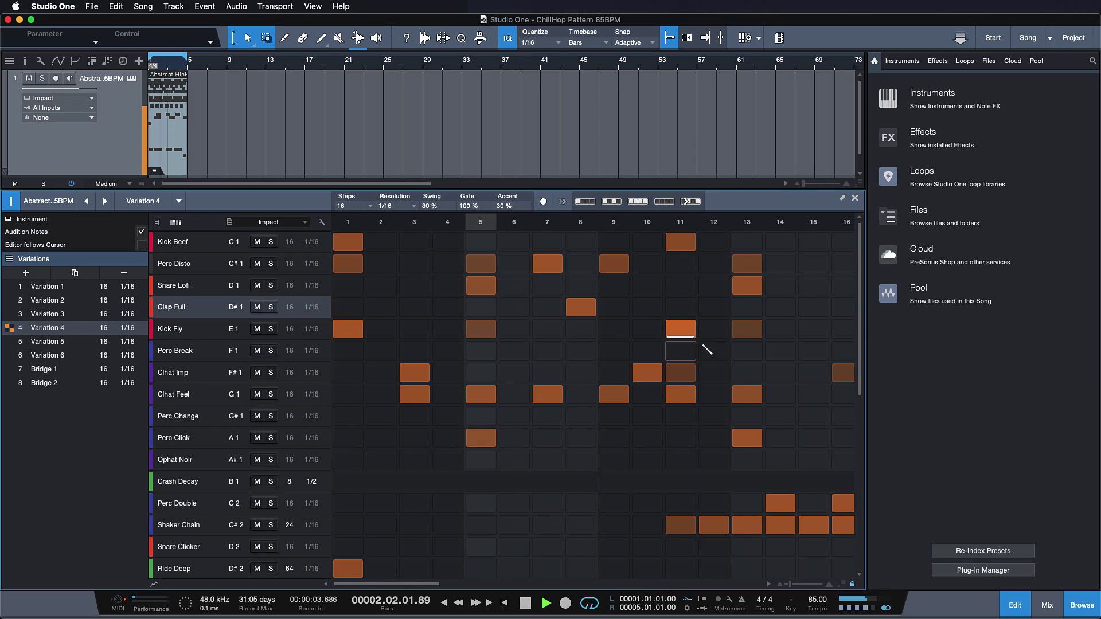
{"action": "left_click", "coordinate": [548, 263]}
{"action": "left_click", "coordinate": [580, 241]}
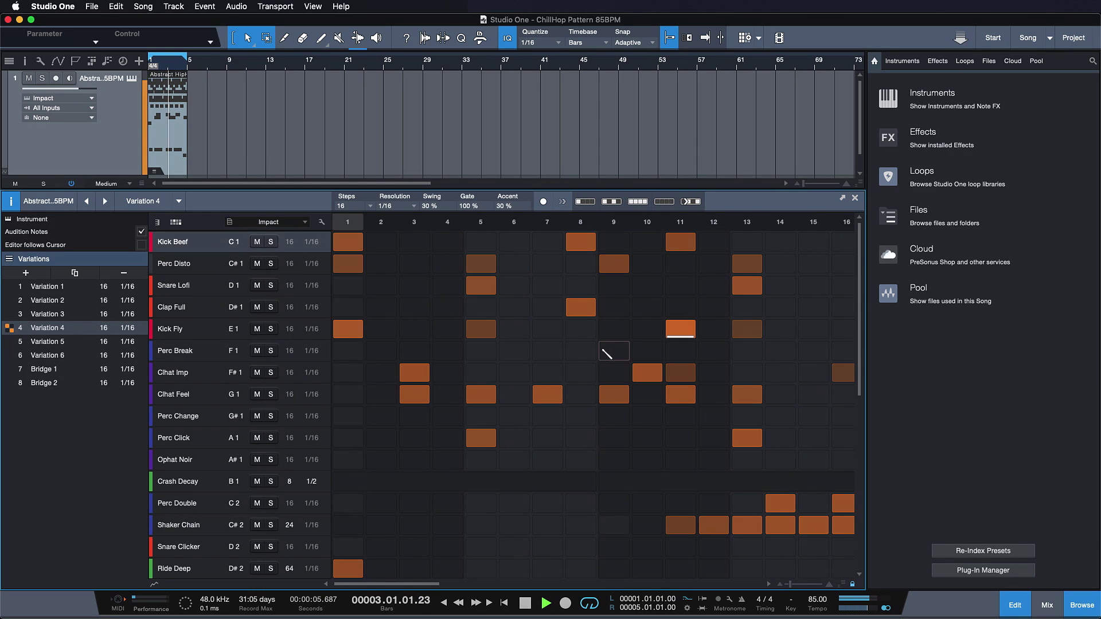
{"action": "left_click", "coordinate": [580, 241]}
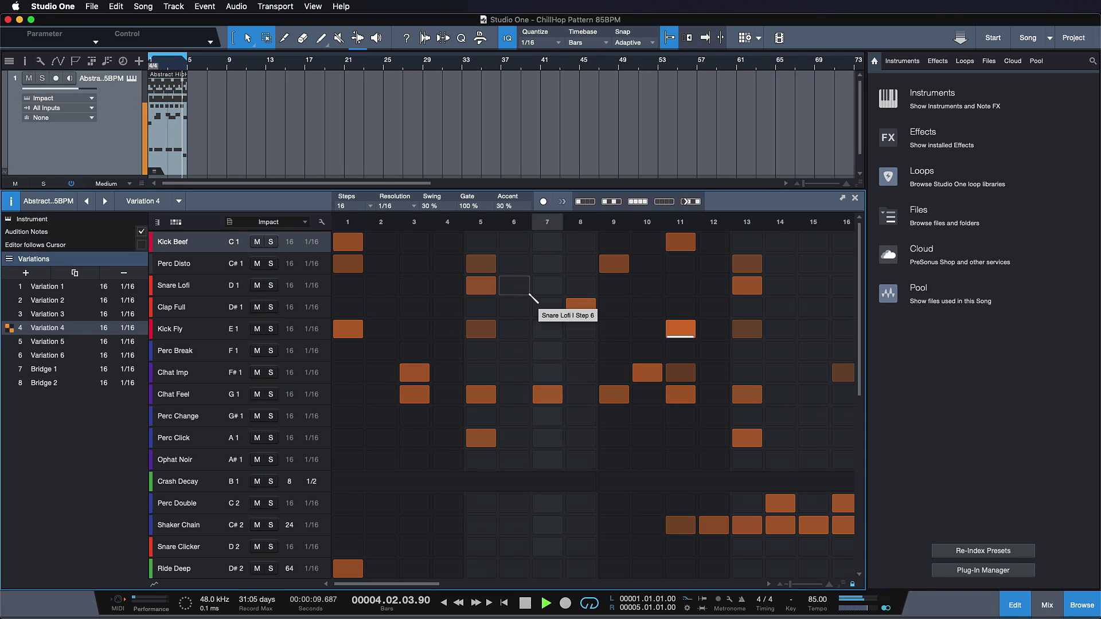
Step: Stop playback and stretch the pattern event toward bar 7
{"action": "key", "text": "space"}
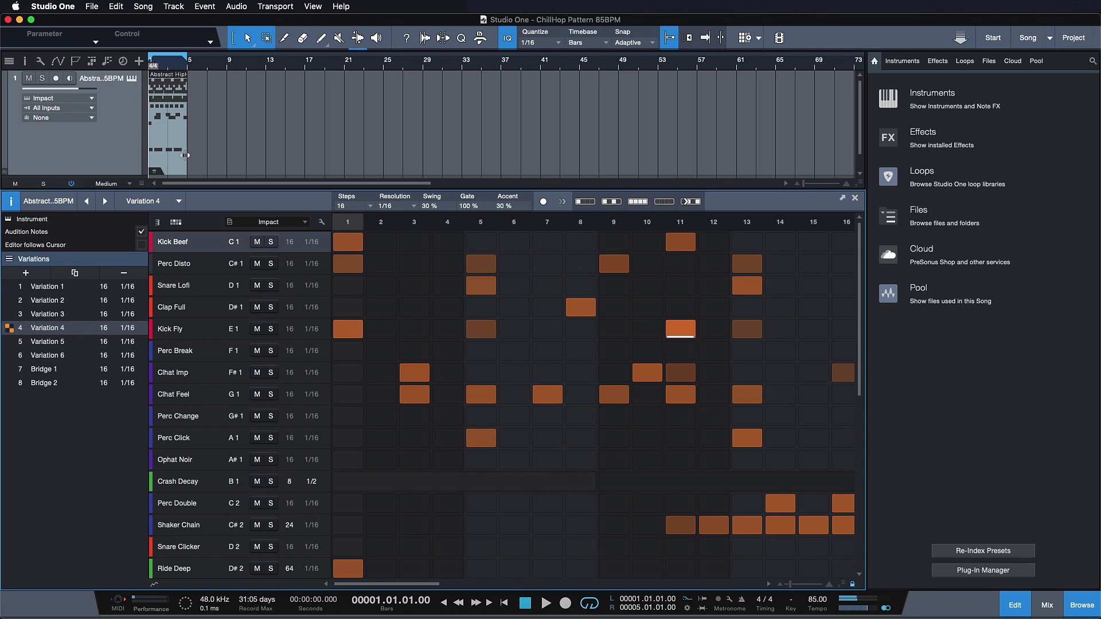
{"action": "left_click", "coordinate": [183, 153]}
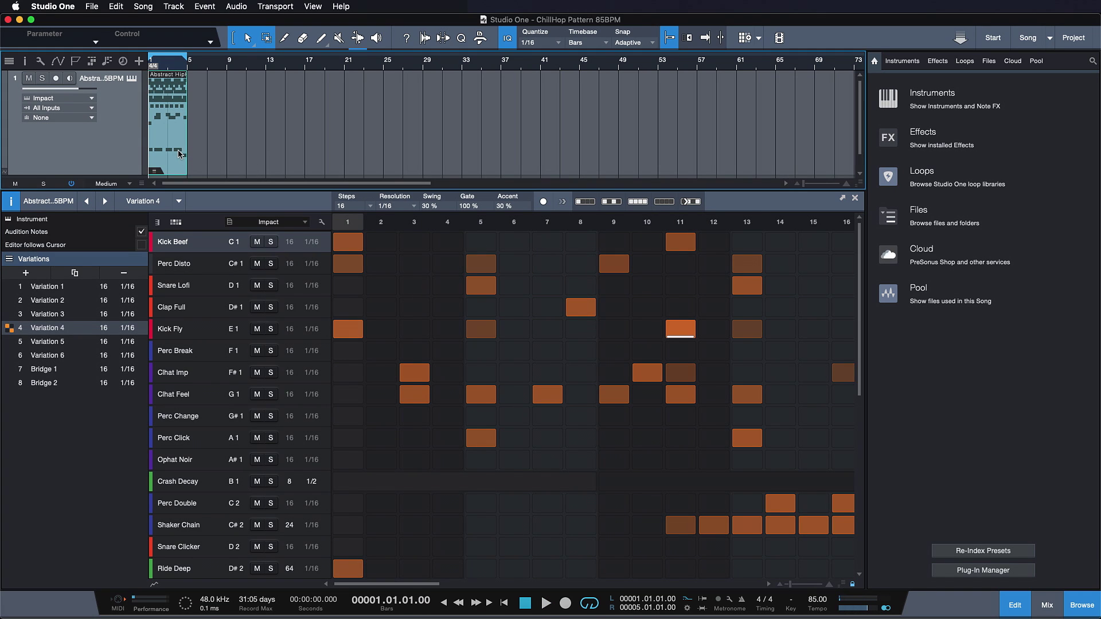
{"action": "mouse_move", "coordinate": [187, 141]}
{"action": "left_mouse_down"}
{"action": "mouse_move", "coordinate": [227, 138]}
{"action": "mouse_move", "coordinate": [192, 121]}
{"action": "left_mouse_up"}
Step: Add a Variation 5 copy of the pattern at bars 5–9 and duplicate it again
{"action": "key", "text": "d"}
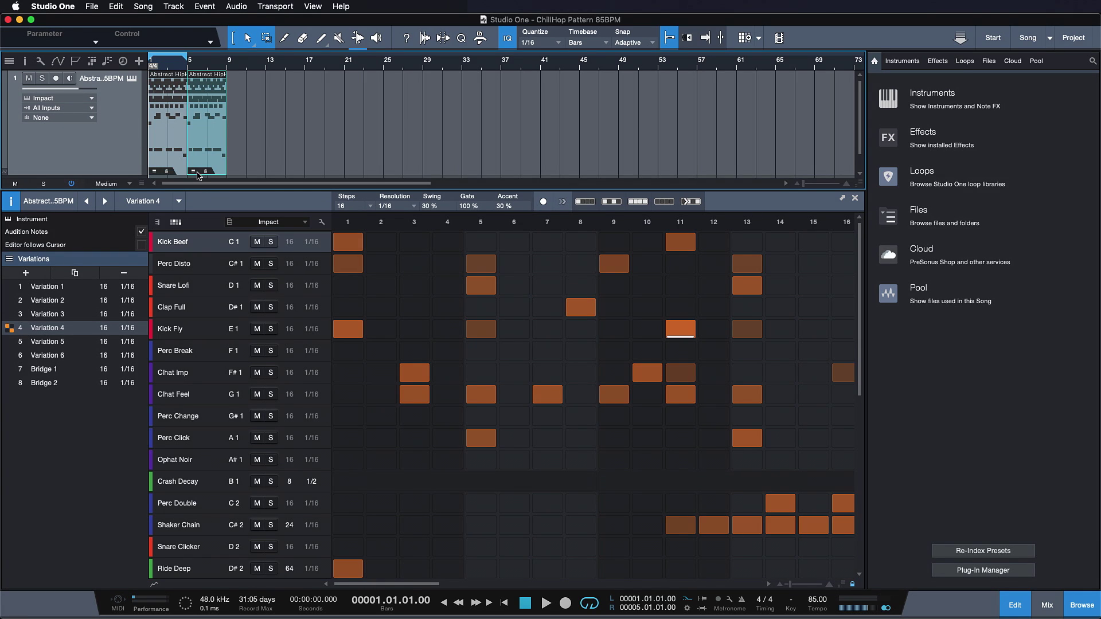
{"action": "left_click", "coordinate": [194, 171]}
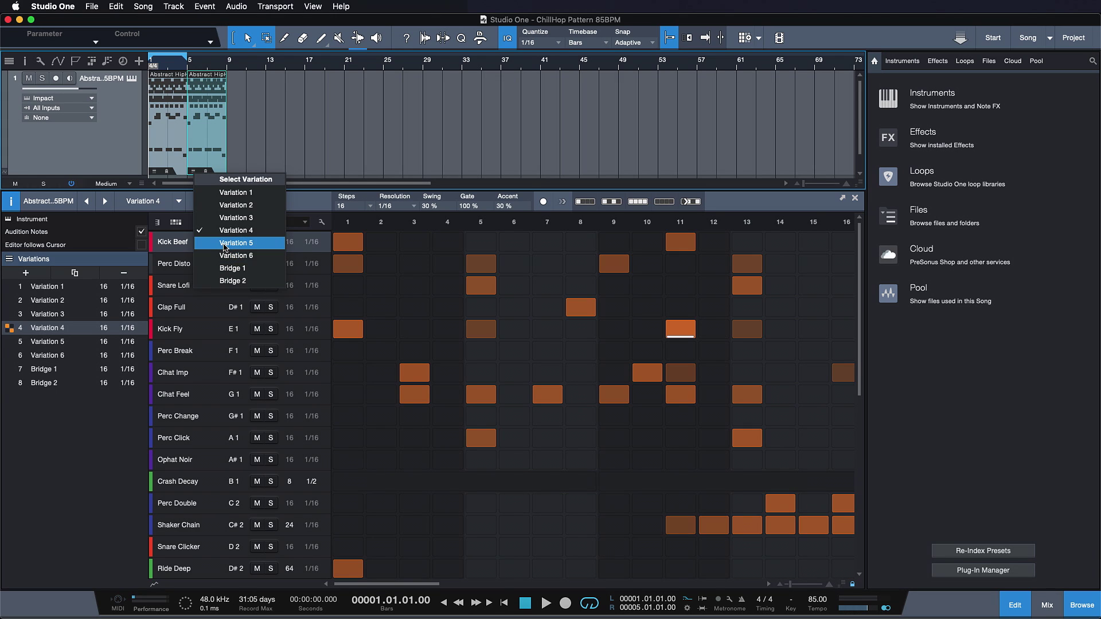
{"action": "left_click", "coordinate": [225, 244]}
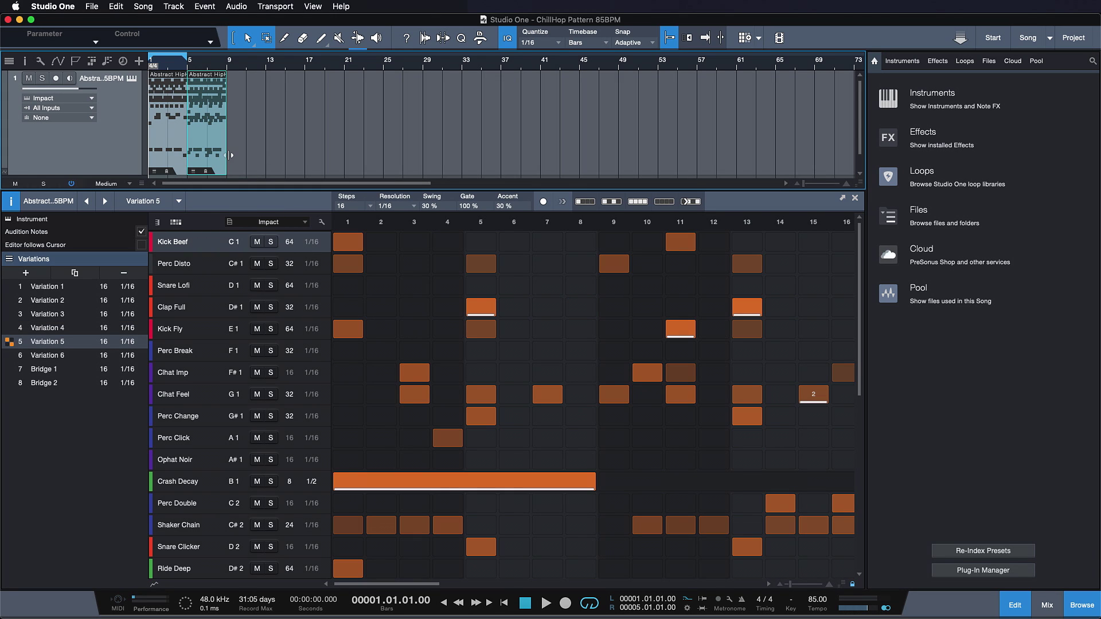
{"action": "left_click_drag", "start_coordinate": [227, 155], "coordinate": [640, 132]}
{"action": "left_click", "coordinate": [261, 133]}
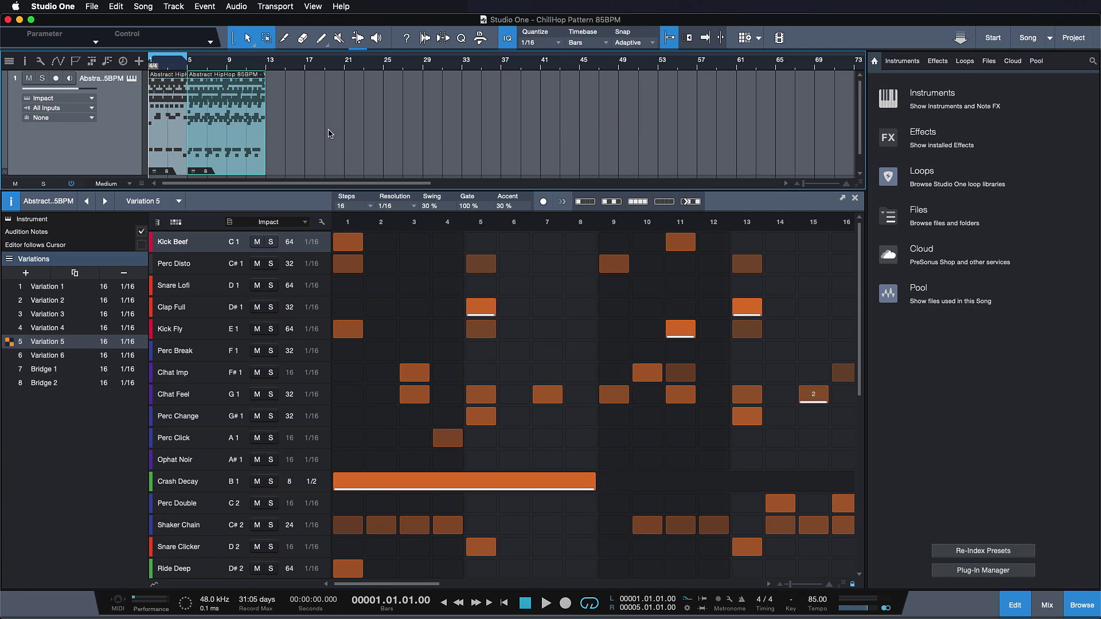
{"action": "key", "text": "d"}
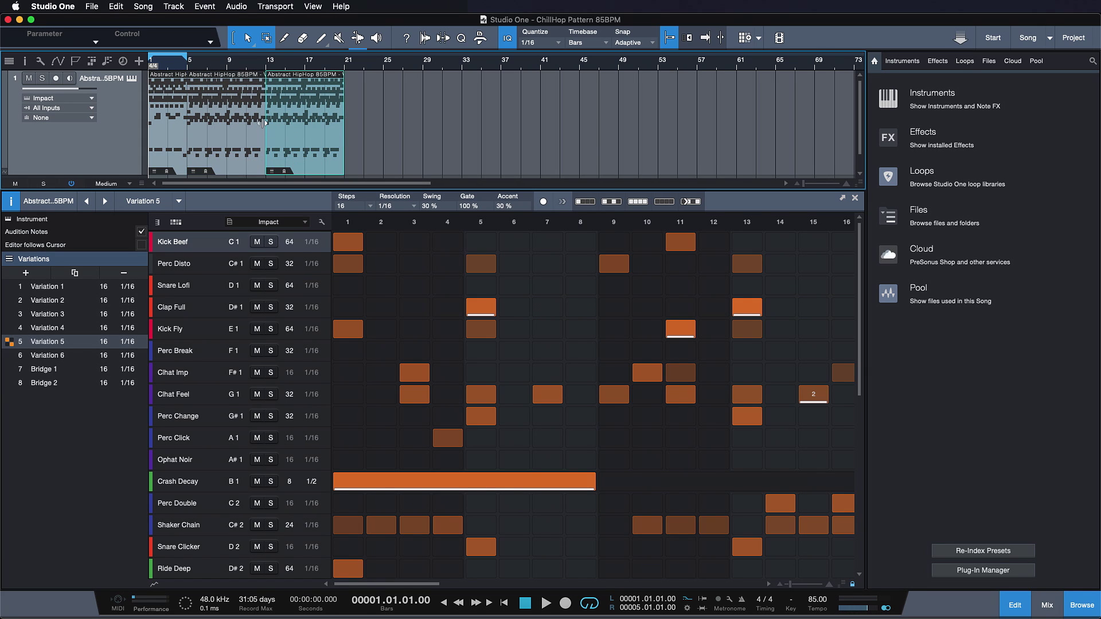
{"action": "left_click_drag", "start_coordinate": [265, 122], "coordinate": [226, 122]}
Step: Move the third event to bars 9–13 and set it to Variation 6
{"action": "left_click", "coordinate": [273, 156]}
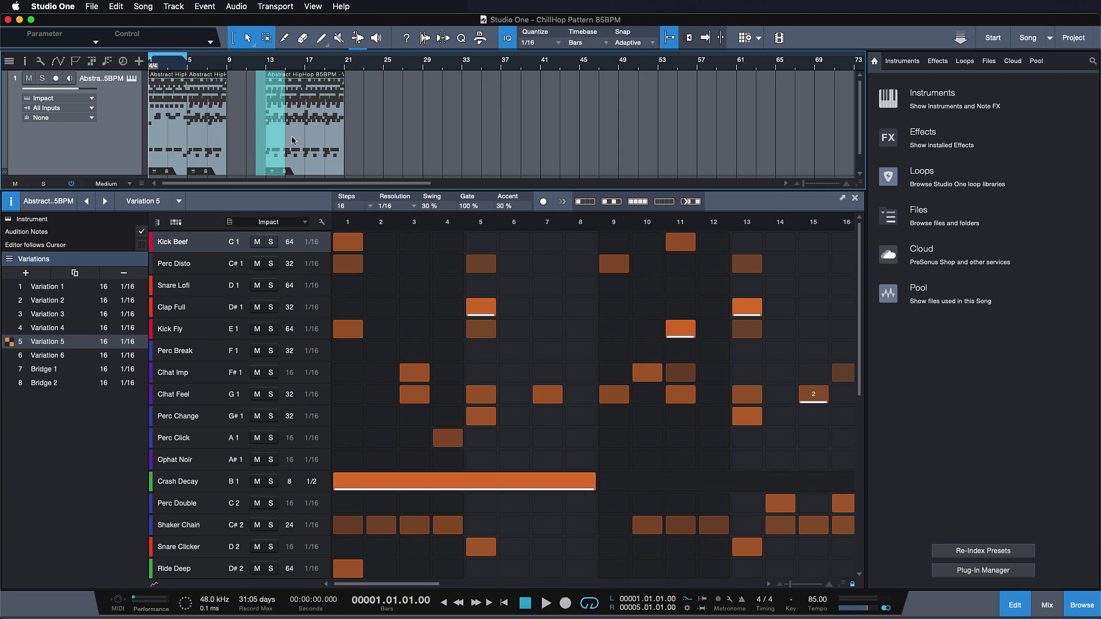
{"action": "left_click_drag", "start_coordinate": [273, 157], "coordinate": [234, 156]}
{"action": "left_click", "coordinate": [233, 171]}
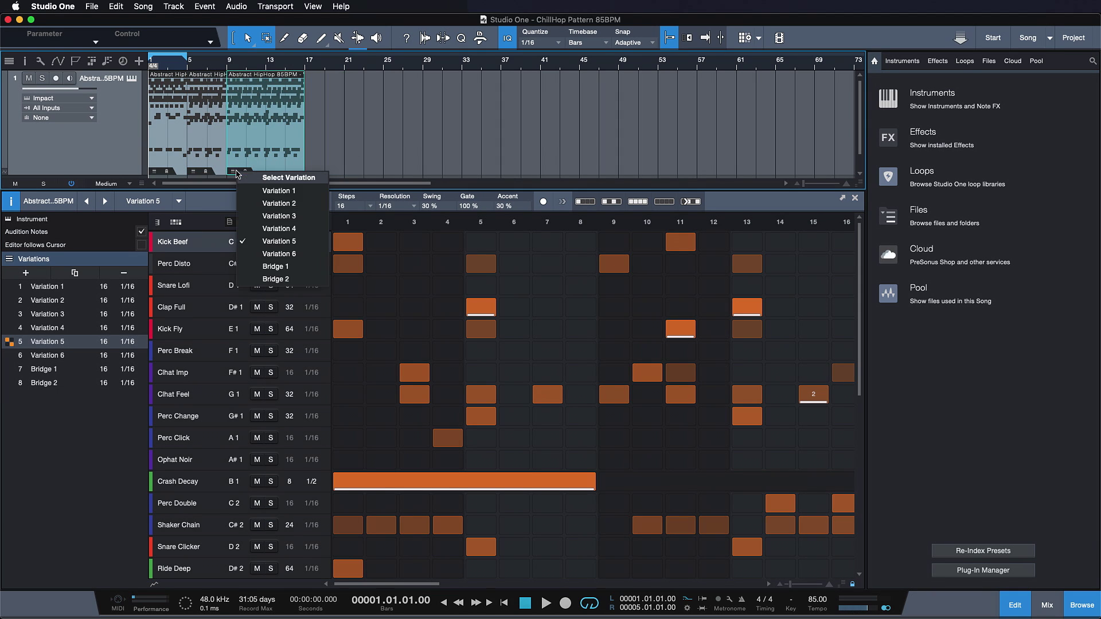
{"action": "left_click", "coordinate": [291, 252]}
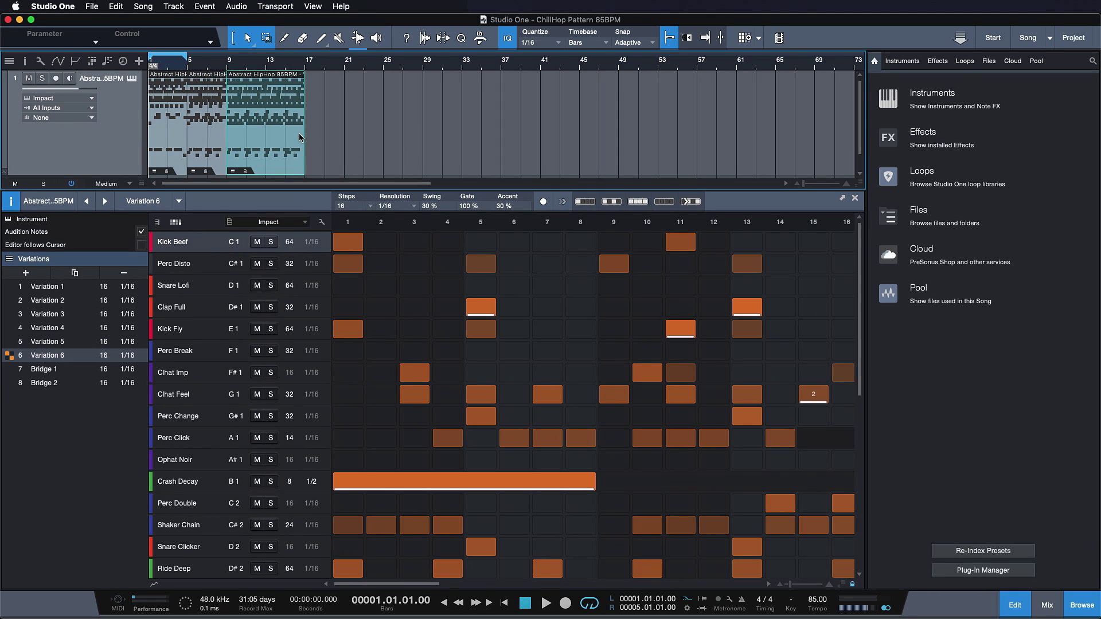
{"action": "left_click_drag", "start_coordinate": [303, 136], "coordinate": [260, 136]}
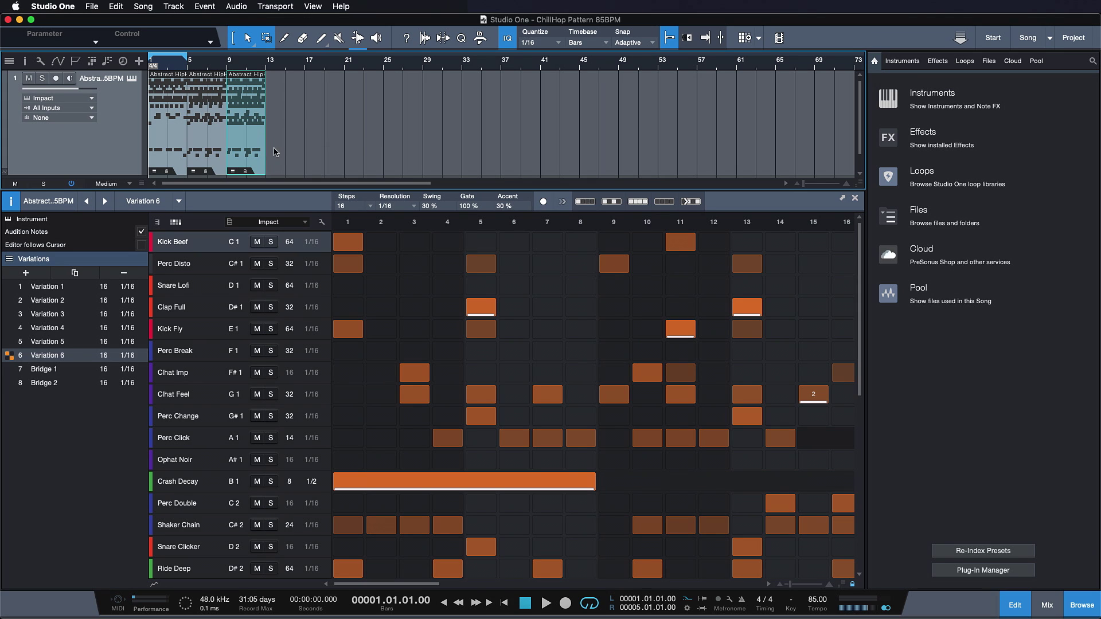
Step: Add a Bridge 2 copy at bars 13–17 and select all four events
{"action": "key", "text": "d"}
{"action": "left_click", "coordinate": [273, 172]}
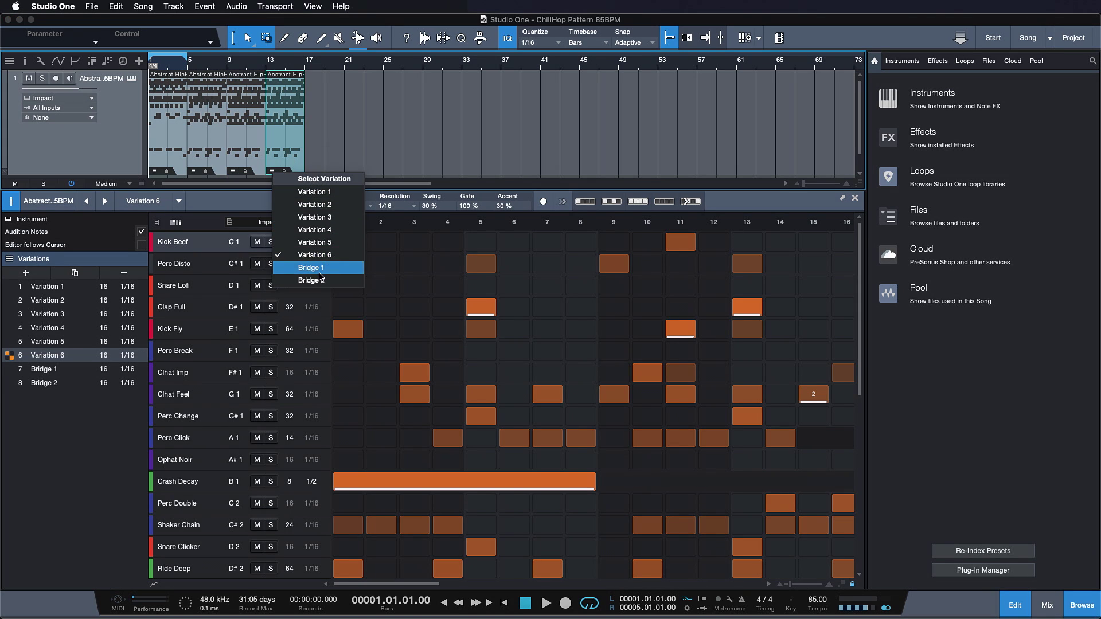
{"action": "left_click", "coordinate": [311, 280]}
{"action": "key", "text": "ctrl+a"}
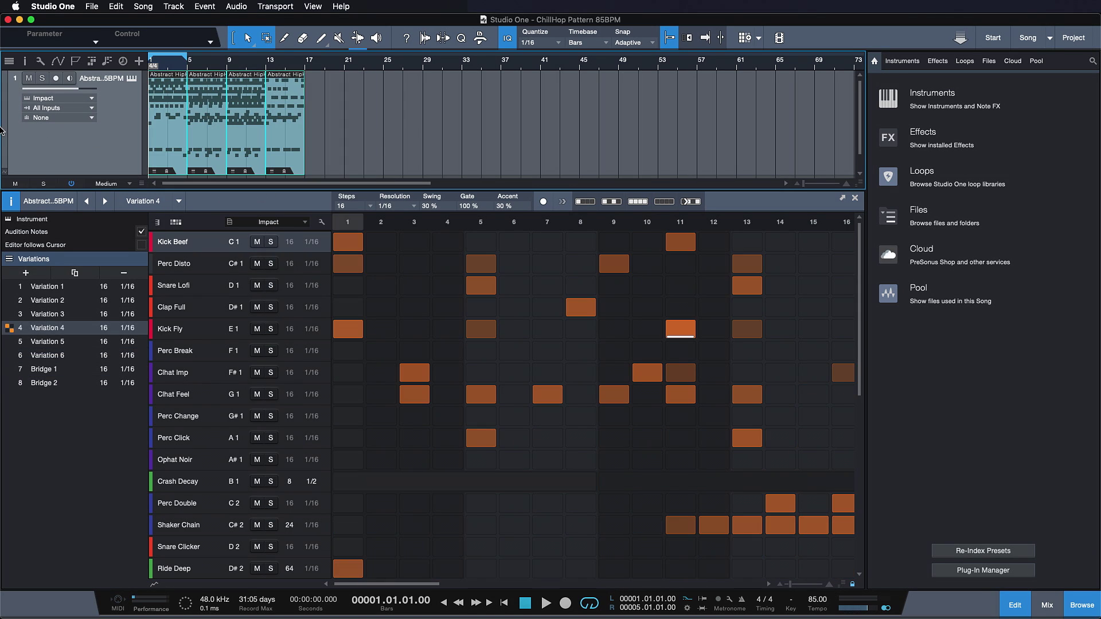
Step: Loop bars 1–17 and play it through, viewing the Variation 6 event in the pattern editor
{"action": "key", "text": "p"}
{"action": "key", "text": "space"}
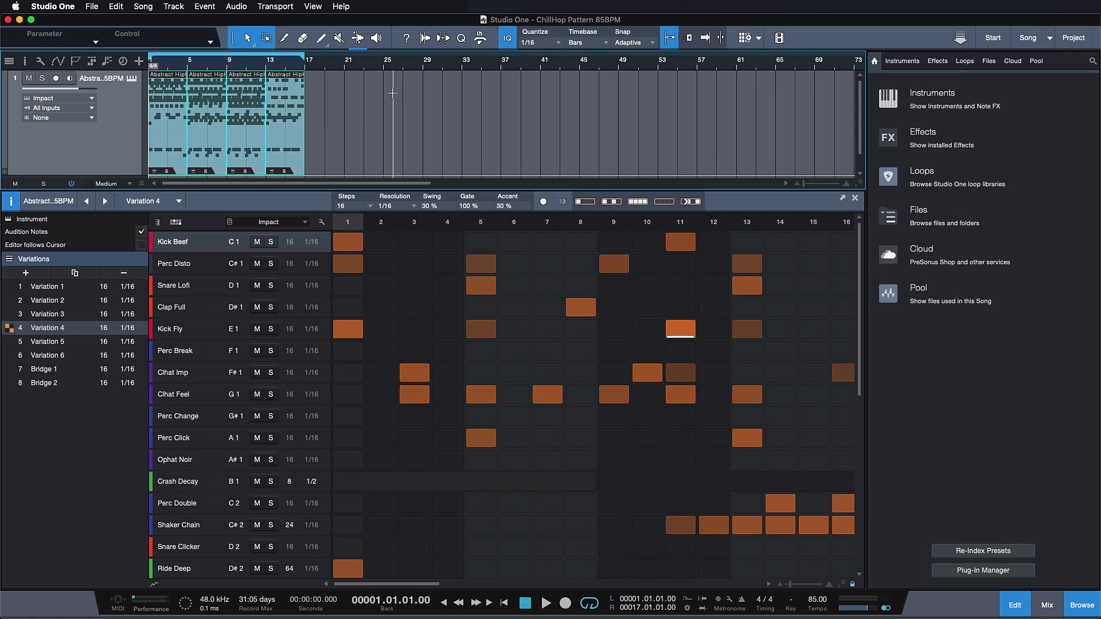
{"action": "key", "text": "z"}
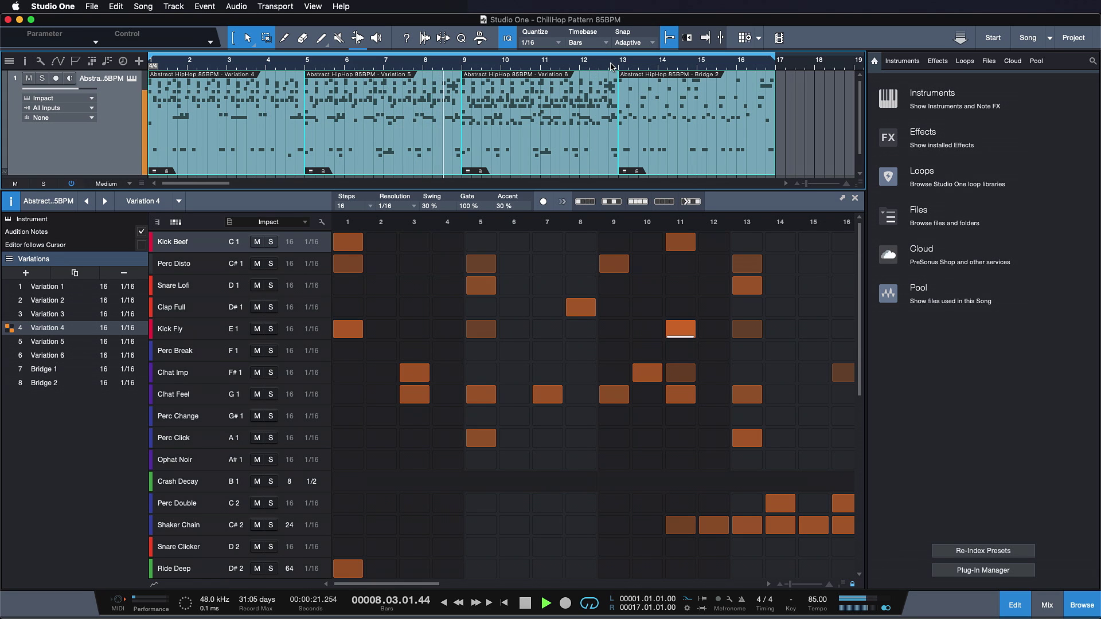
{"action": "left_click", "coordinate": [532, 152]}
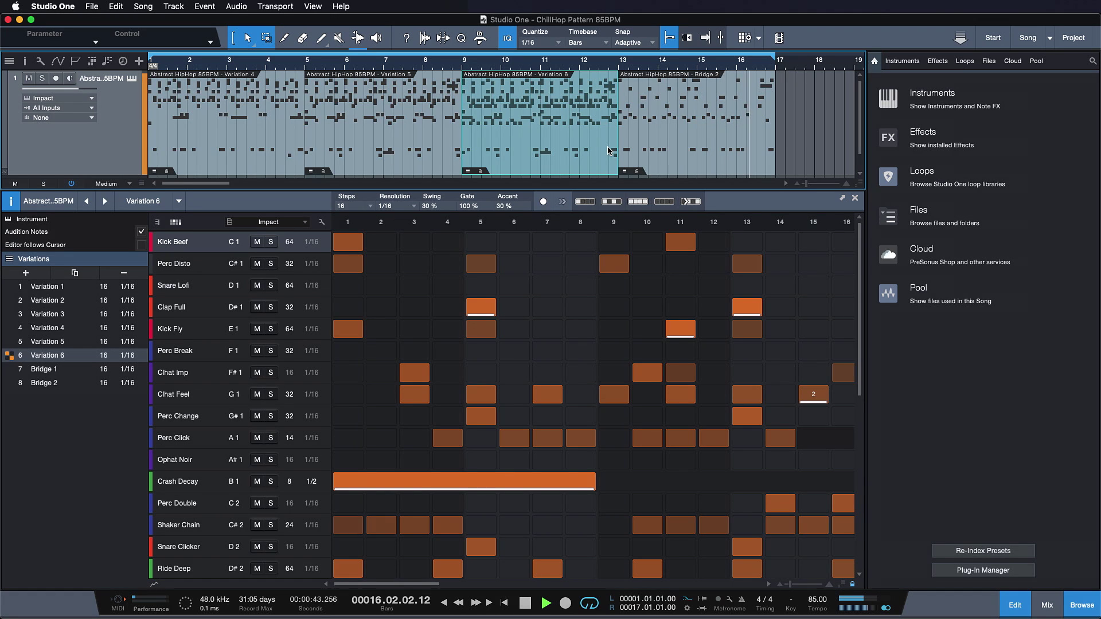
{"action": "key", "text": "space"}
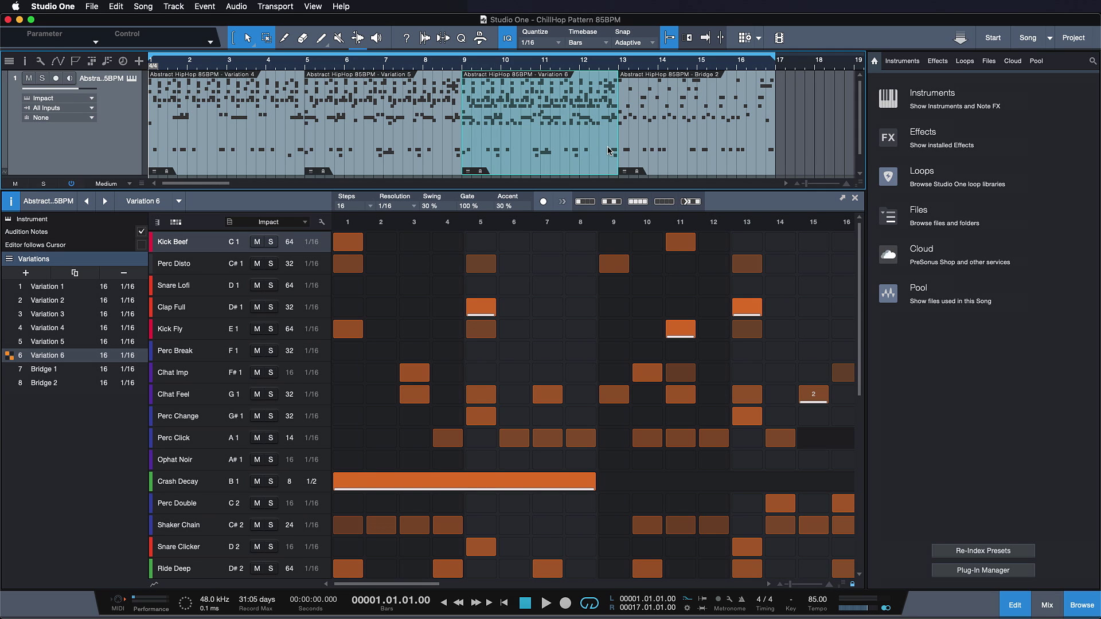
{"action": "key", "text": "F3"}
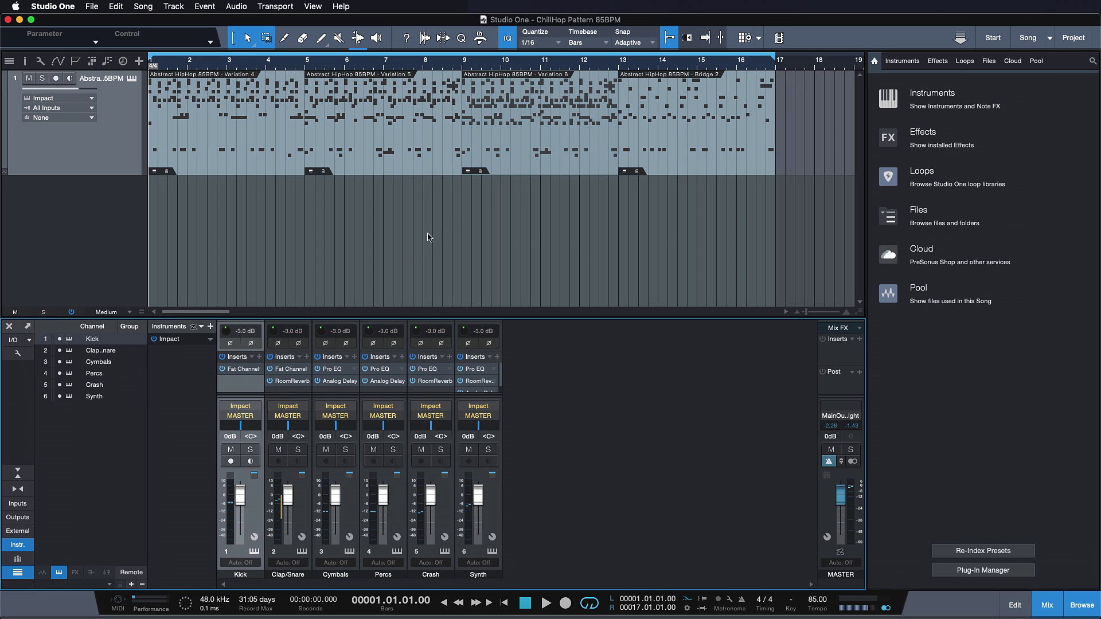
{"action": "left_click_drag", "start_coordinate": [458, 315], "coordinate": [459, 252]}
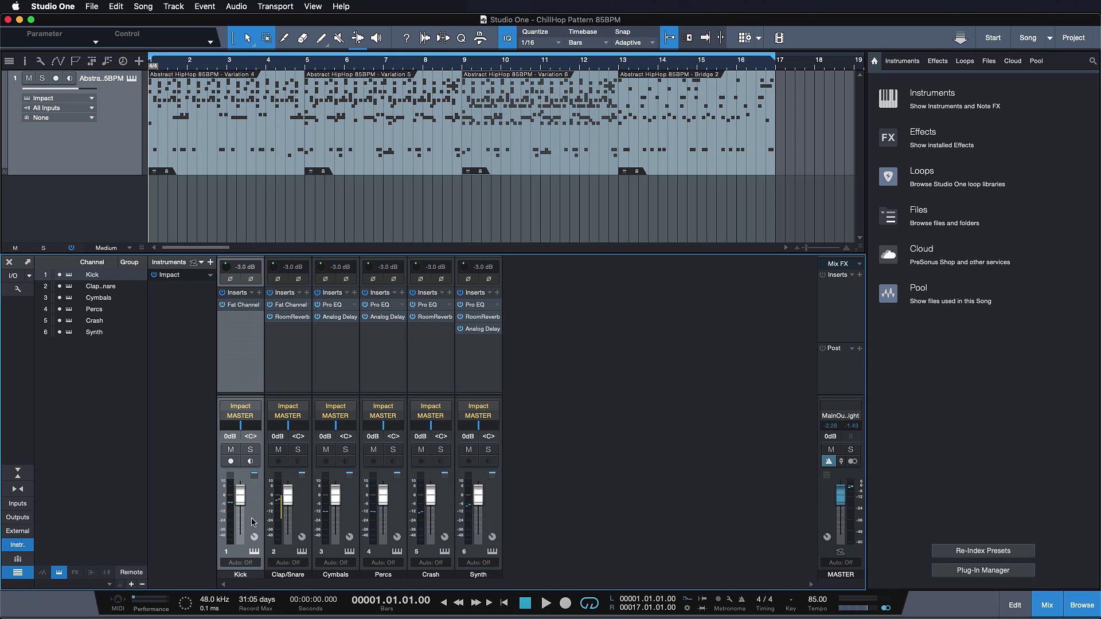
{"action": "left_click", "coordinate": [254, 551]}
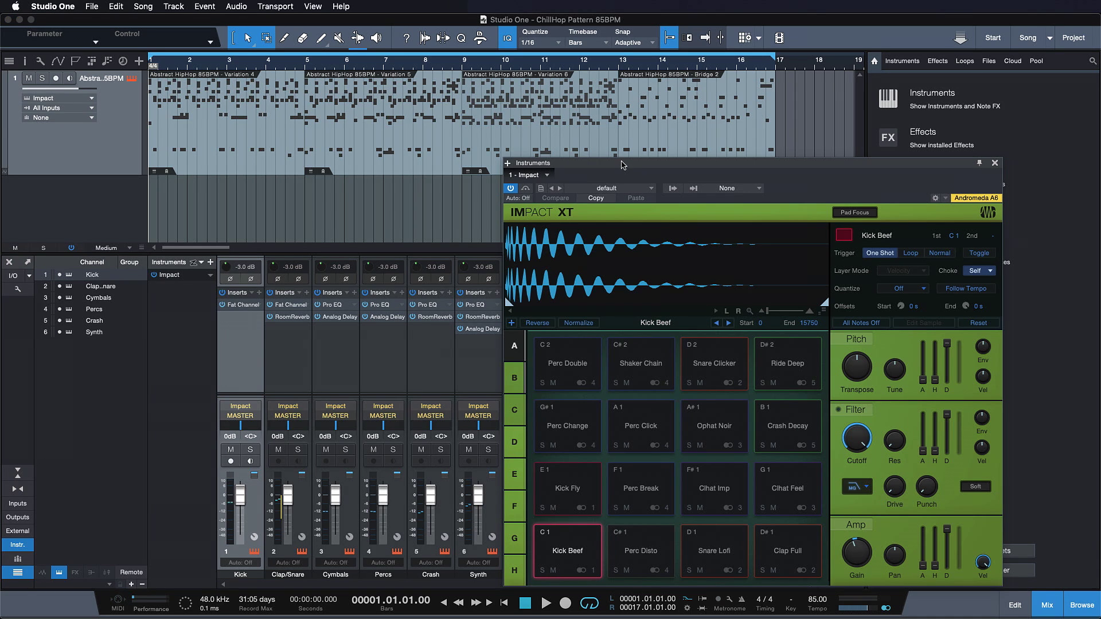
{"action": "left_click_drag", "start_coordinate": [623, 165], "coordinate": [353, 118]}
{"action": "left_click", "coordinate": [370, 504]}
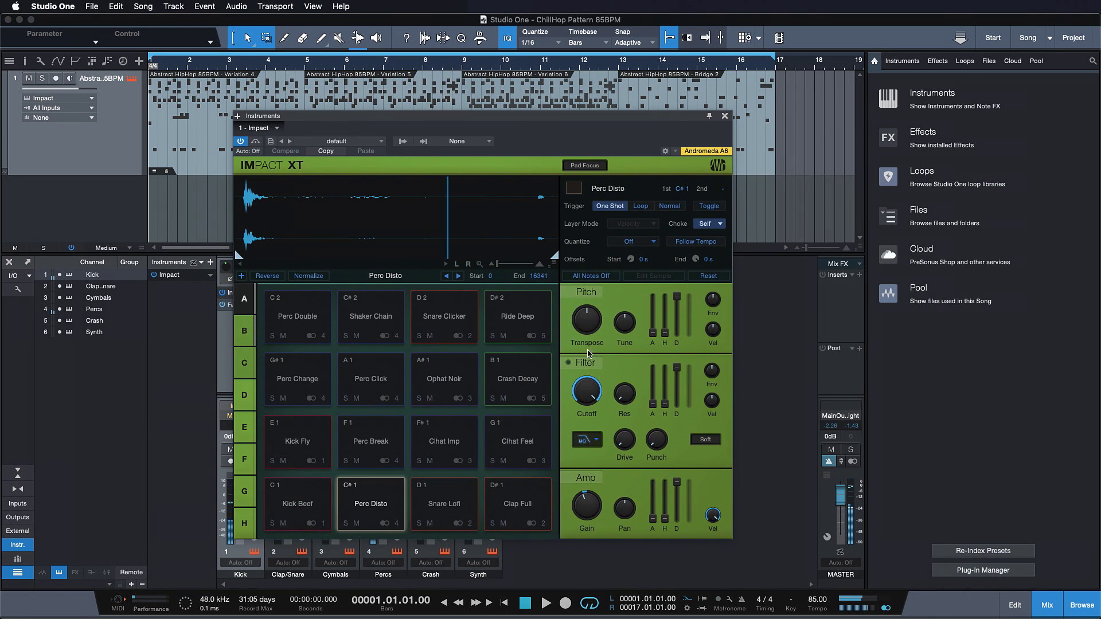
{"action": "left_click", "coordinate": [444, 503]}
{"action": "left_click", "coordinate": [518, 504]}
{"action": "left_click", "coordinate": [517, 441]}
{"action": "left_click", "coordinate": [367, 453]}
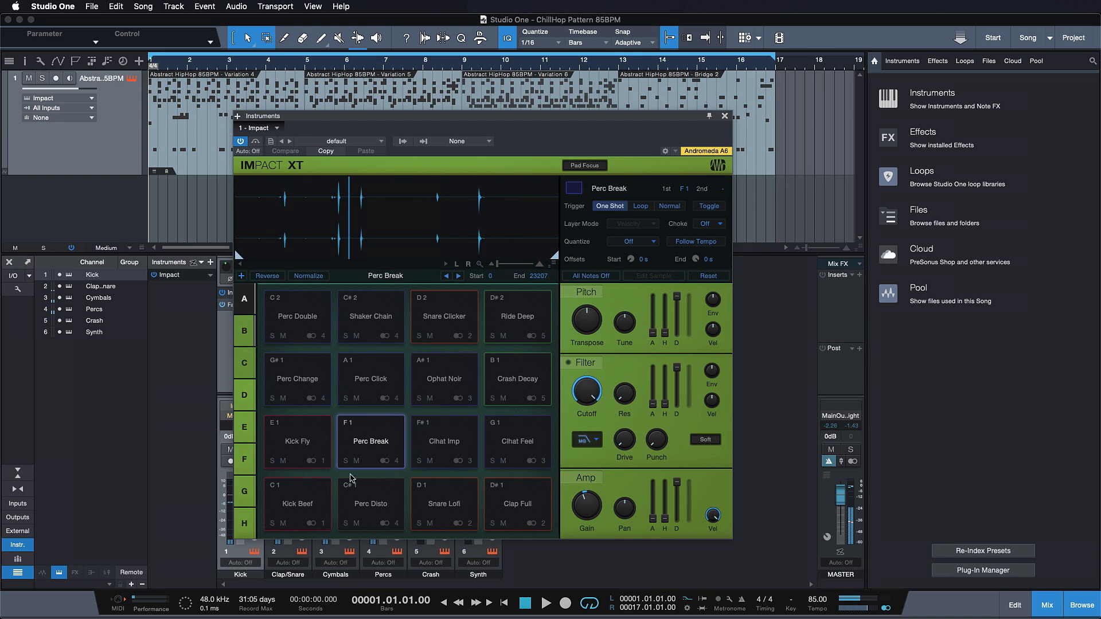
{"action": "left_click", "coordinate": [298, 504]}
{"action": "left_click", "coordinate": [725, 115]}
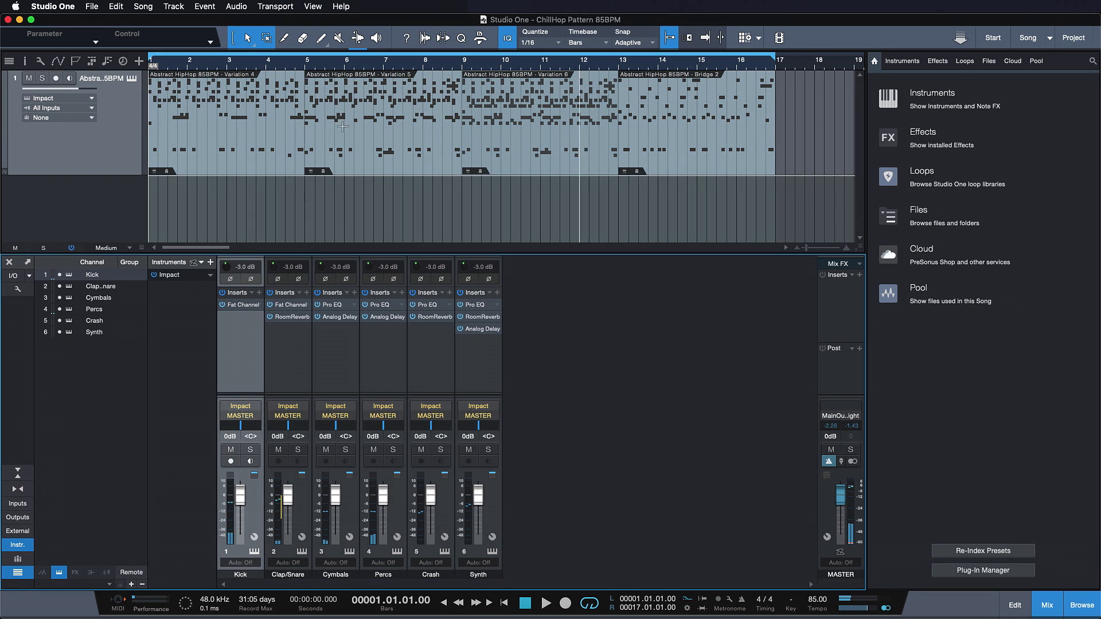
Step: Delete all parts except Variation 4 and save it to My Sounds as Abstract HipHop 85BPM
{"action": "left_click_drag", "start_coordinate": [367, 238], "coordinate": [777, 74]}
{"action": "key", "text": "Delete"}
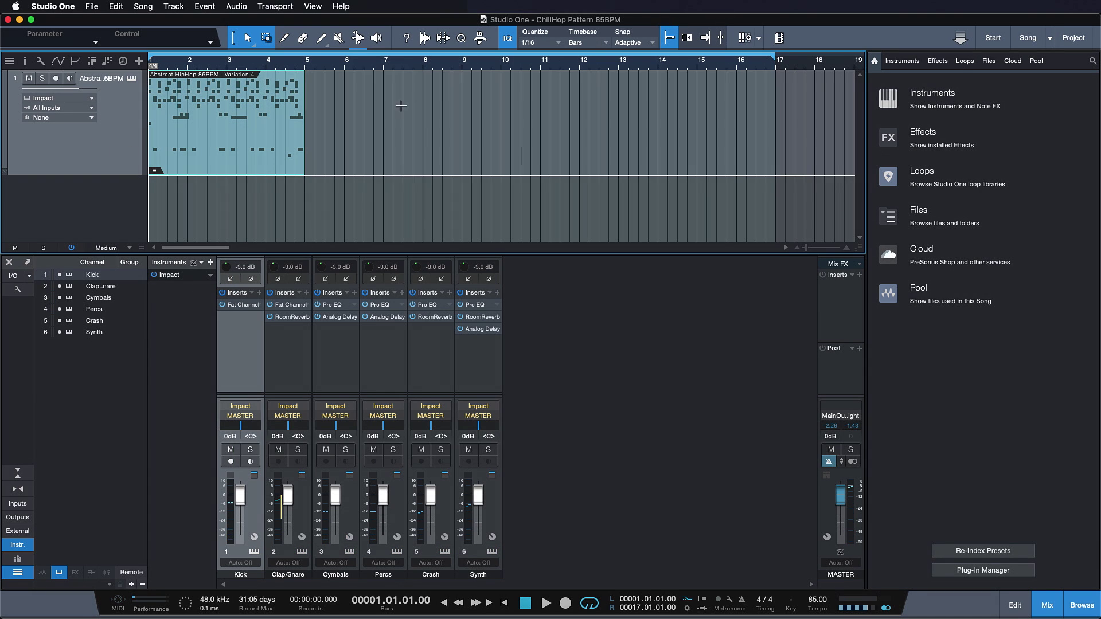
{"action": "left_click", "coordinate": [154, 171]}
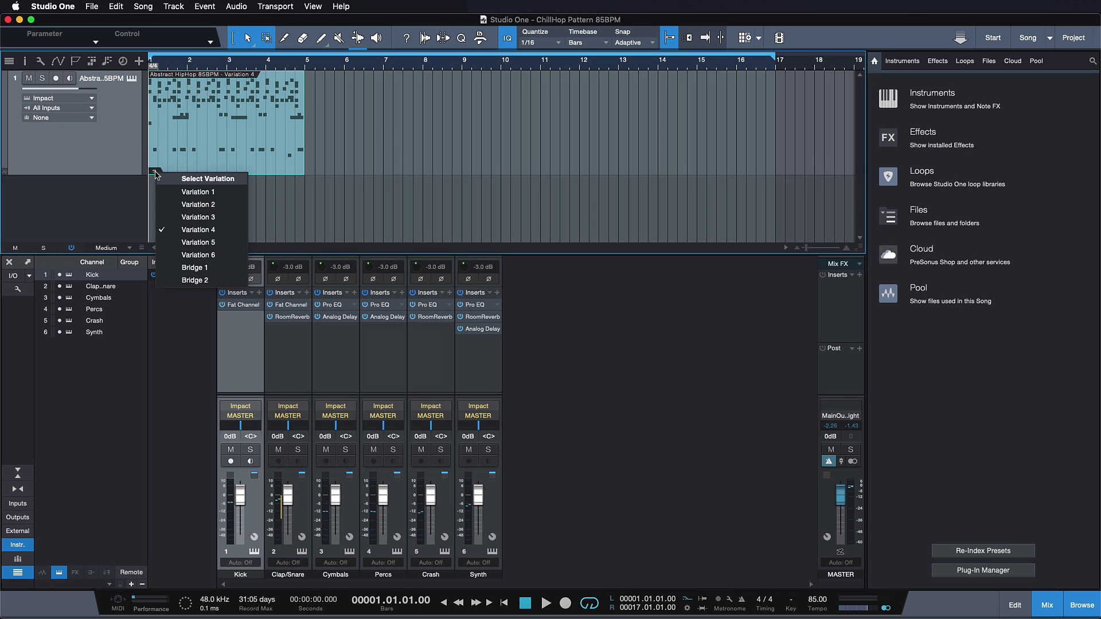
{"action": "left_click", "coordinate": [154, 170]}
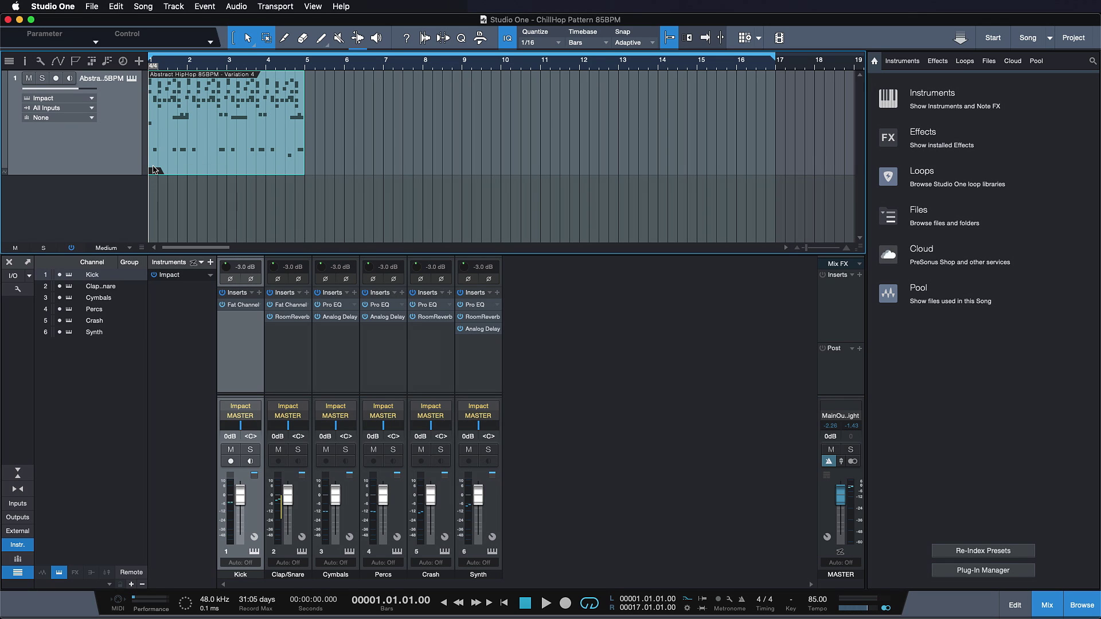
{"action": "left_click", "coordinate": [989, 61]}
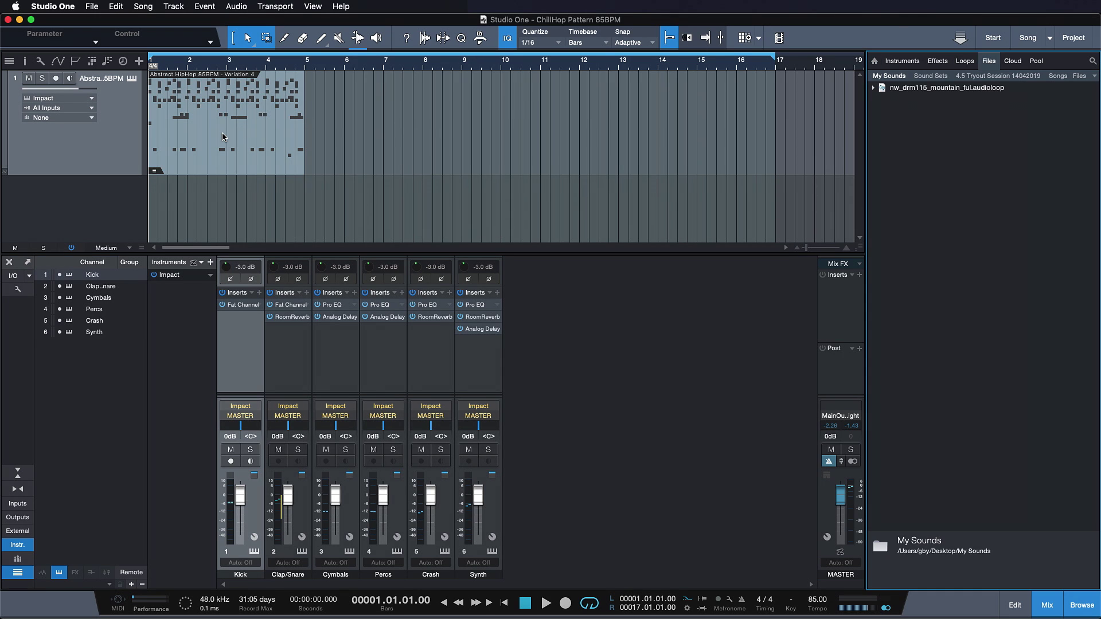
{"action": "left_click_drag", "start_coordinate": [221, 133], "coordinate": [918, 143]}
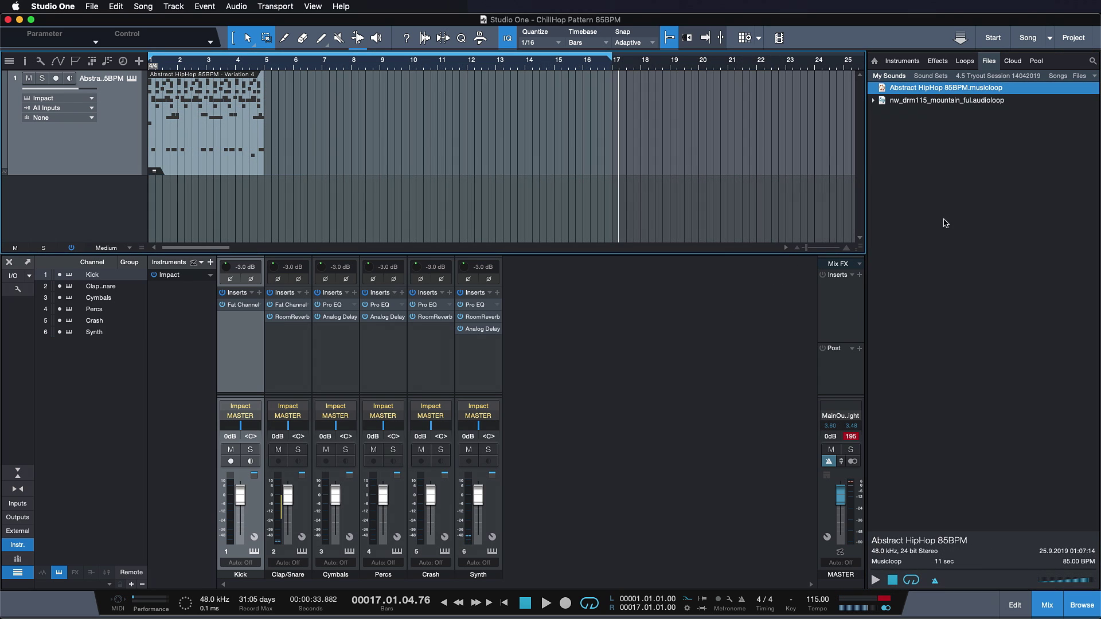
Step: Set up a new empty song at 115 BPM in the New Song dialog
{"action": "key", "text": "ctrl+n"}
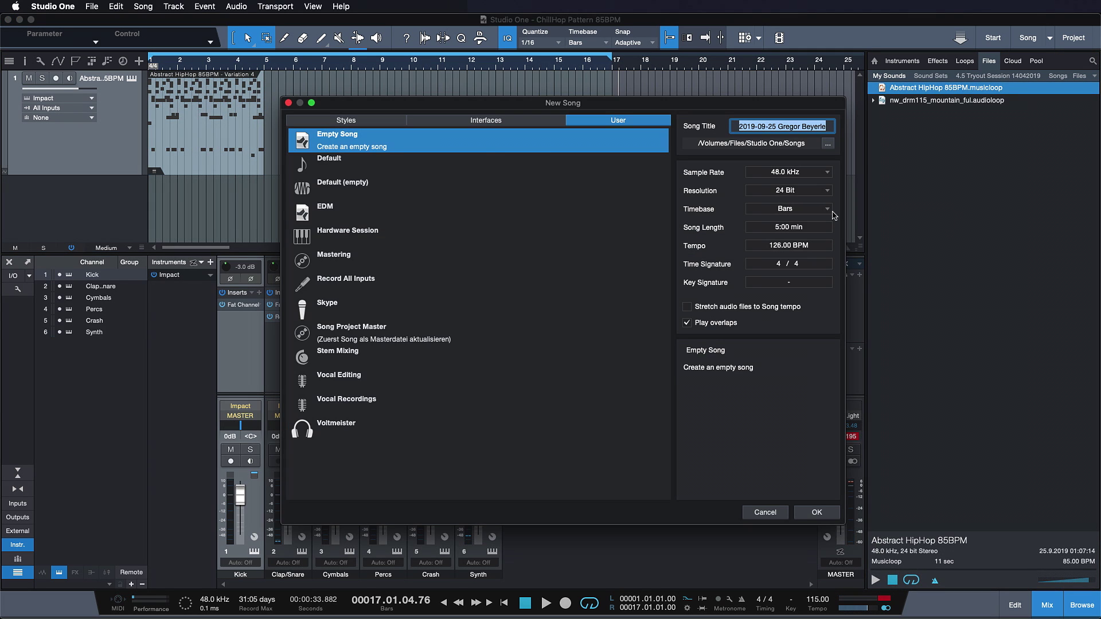
{"action": "left_click", "coordinate": [808, 245]}
{"action": "type", "text": "115"}
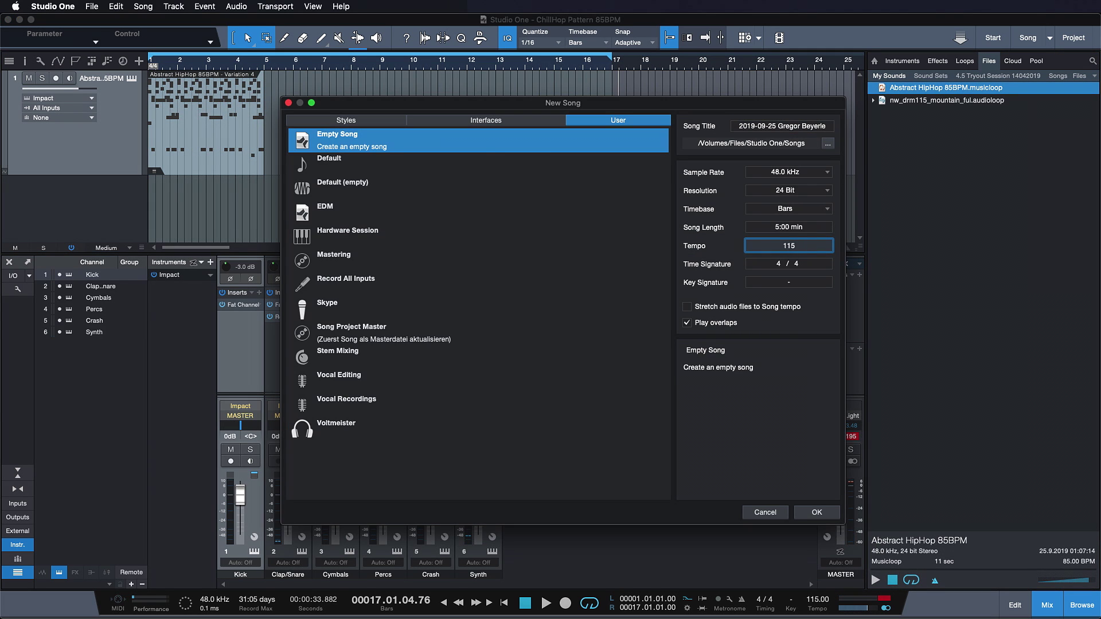
{"action": "key", "text": "Return"}
{"action": "key", "text": "Return"}
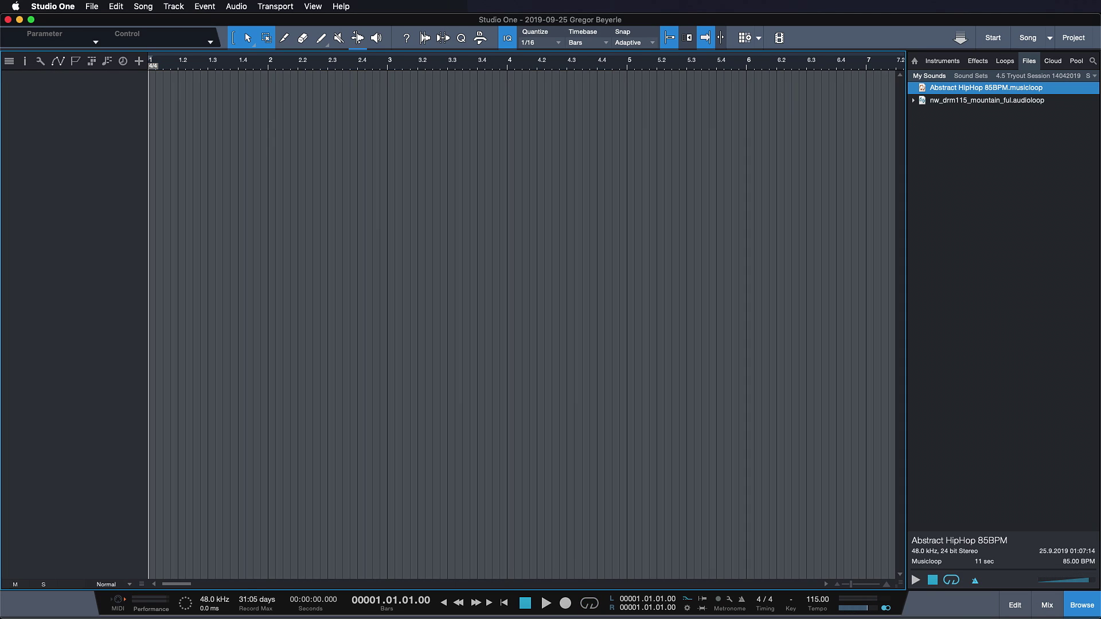
{"action": "left_click", "coordinate": [916, 580]}
Step: Preview the saved Abstract HipHop 85BPM musicloop and show the mixer
{"action": "left_click", "coordinate": [915, 580]}
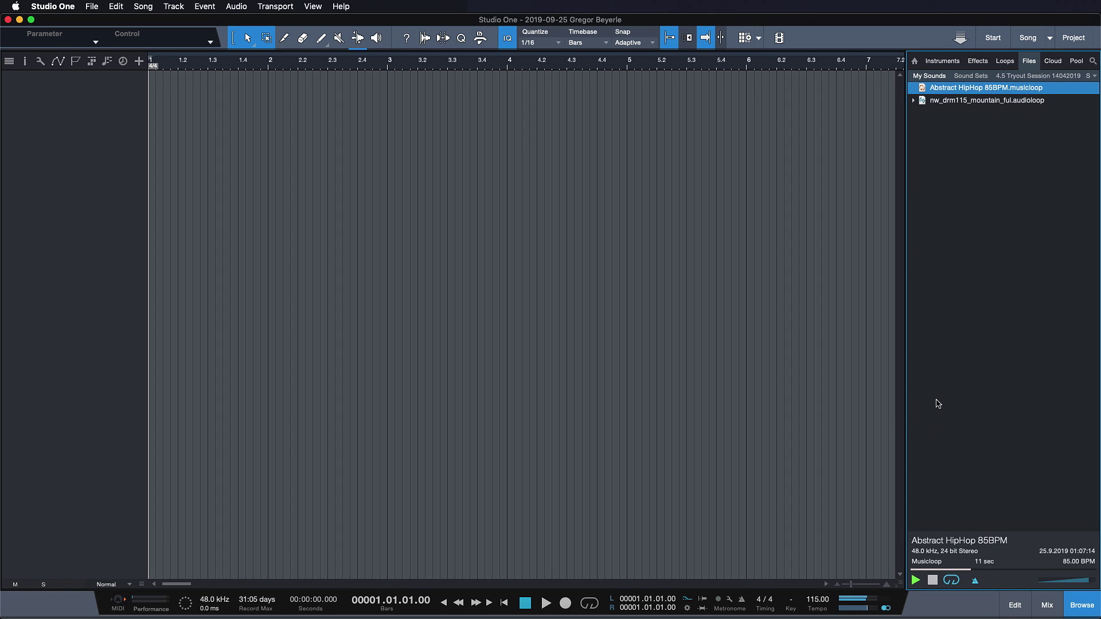
{"action": "left_click", "coordinate": [932, 581]}
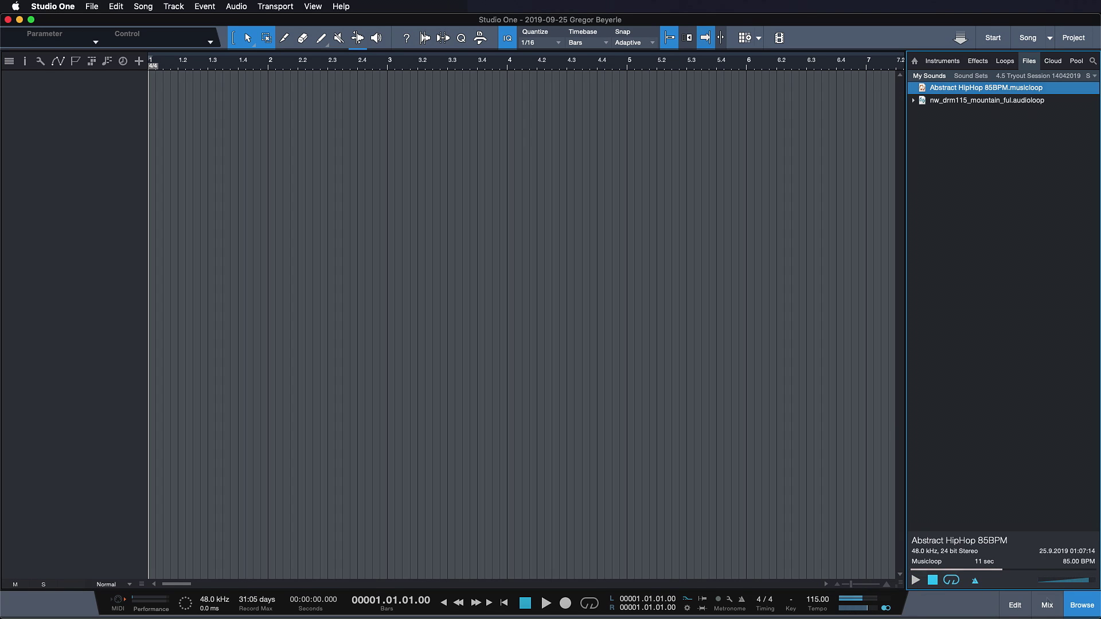
{"action": "left_click", "coordinate": [1048, 603]}
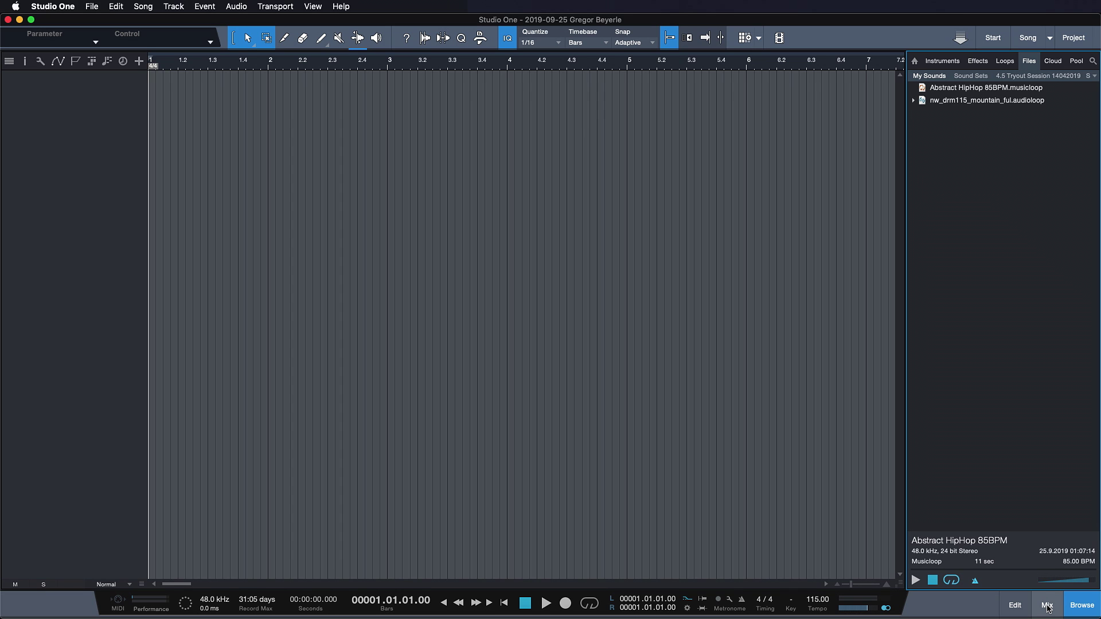
{"action": "left_click", "coordinate": [1048, 606]}
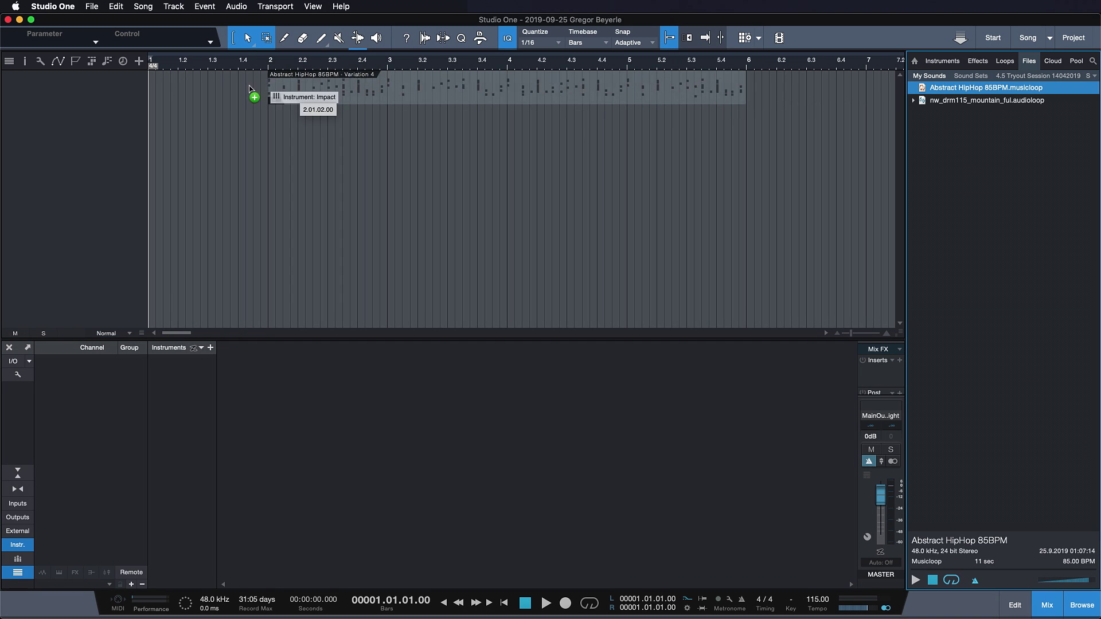
Step: Place the musicloop at the song start, enlarge the mixer, and set the event to Variation 6
{"action": "left_click_drag", "start_coordinate": [948, 90], "coordinate": [172, 87]}
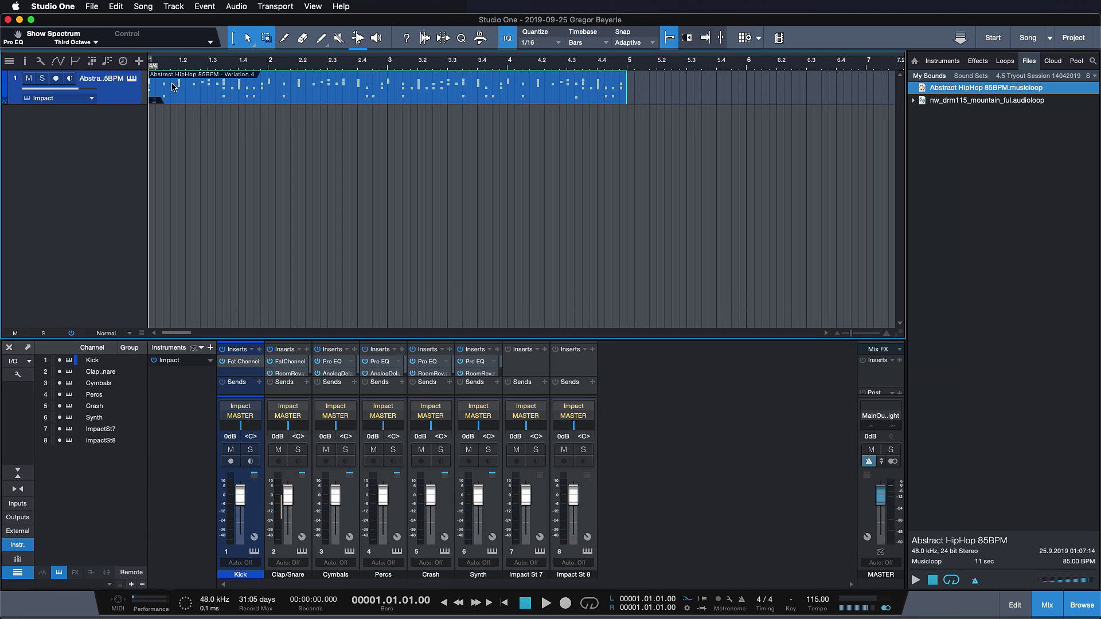
{"action": "left_click_drag", "start_coordinate": [519, 337], "coordinate": [521, 272]}
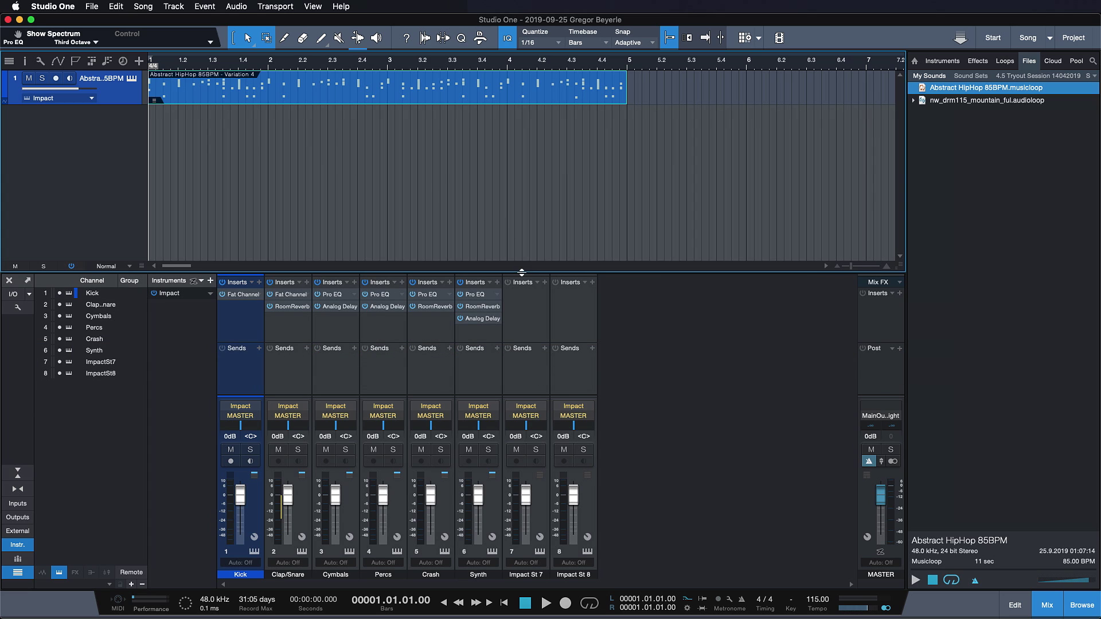
{"action": "left_click", "coordinate": [154, 101]}
{"action": "left_click", "coordinate": [194, 144]}
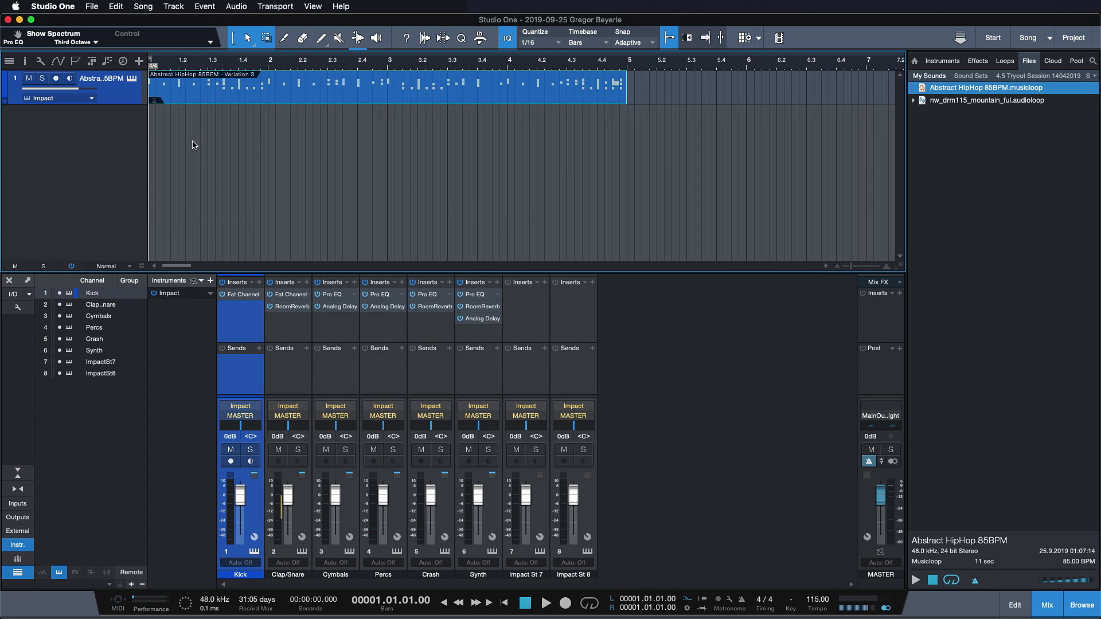
{"action": "left_click", "coordinate": [155, 101]}
{"action": "left_click", "coordinate": [185, 185]}
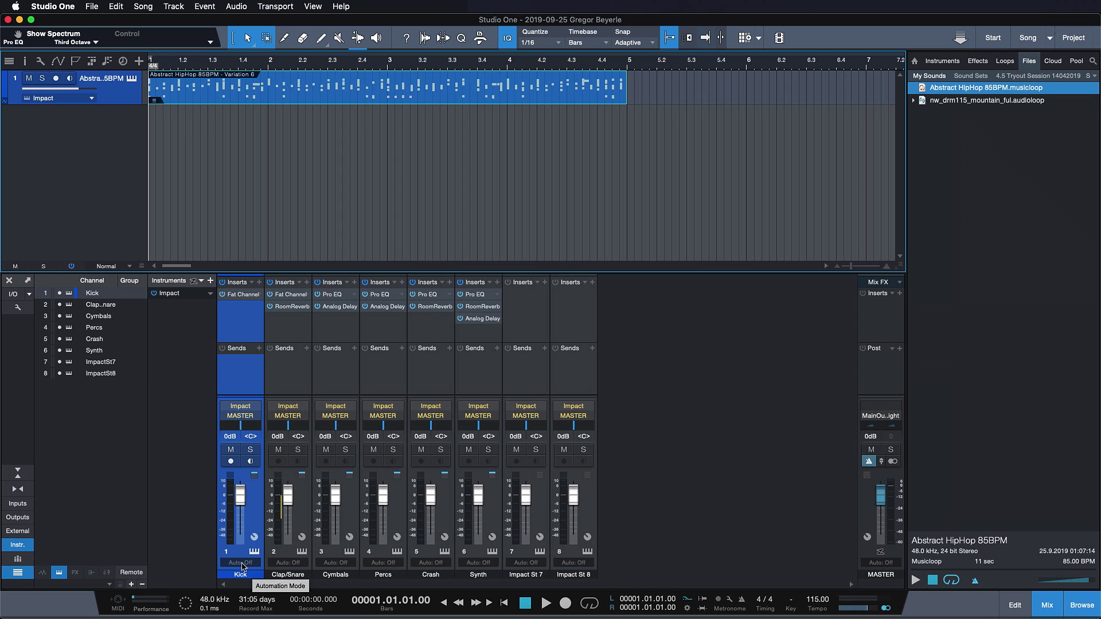
Step: Switch to Multi Instrument Lead and audition its Rising Lead part over bars 1–9
{"action": "left_click", "coordinate": [1050, 37]}
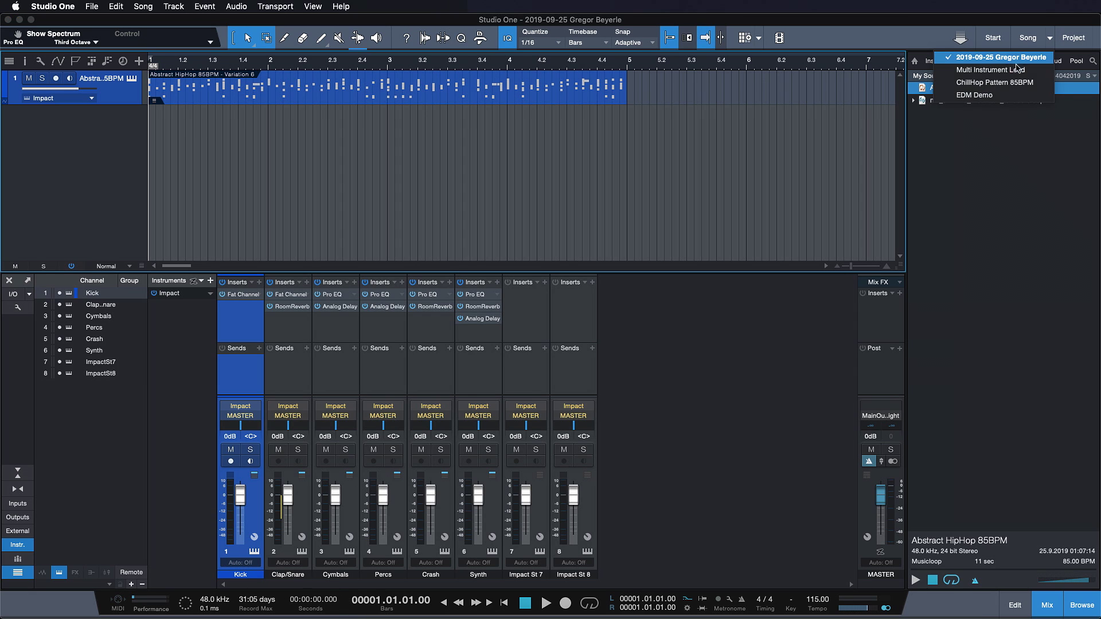
{"action": "left_click", "coordinate": [1015, 69]}
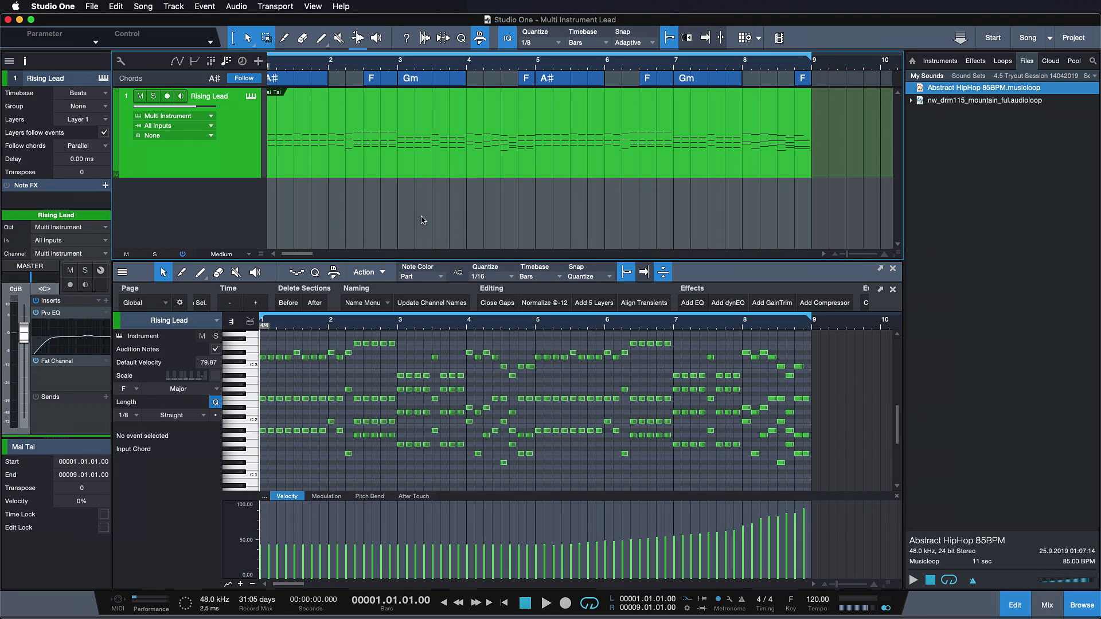
{"action": "scroll", "coordinate": [434, 218], "scroll_direction": "left", "scroll_amount": 1}
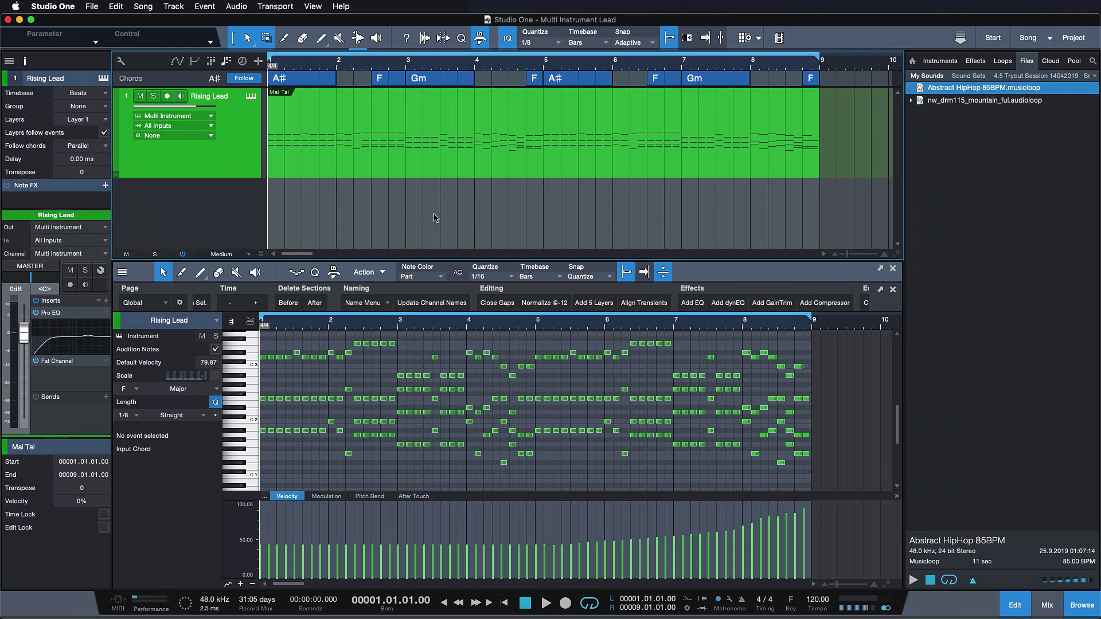
{"action": "key", "text": "space"}
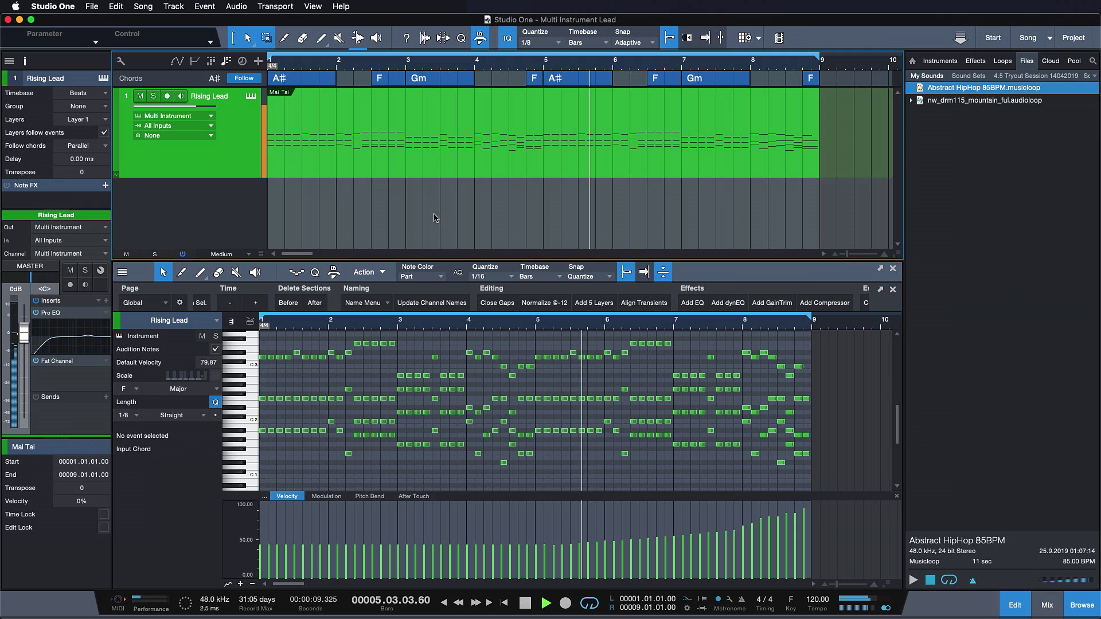
{"action": "key", "text": "space"}
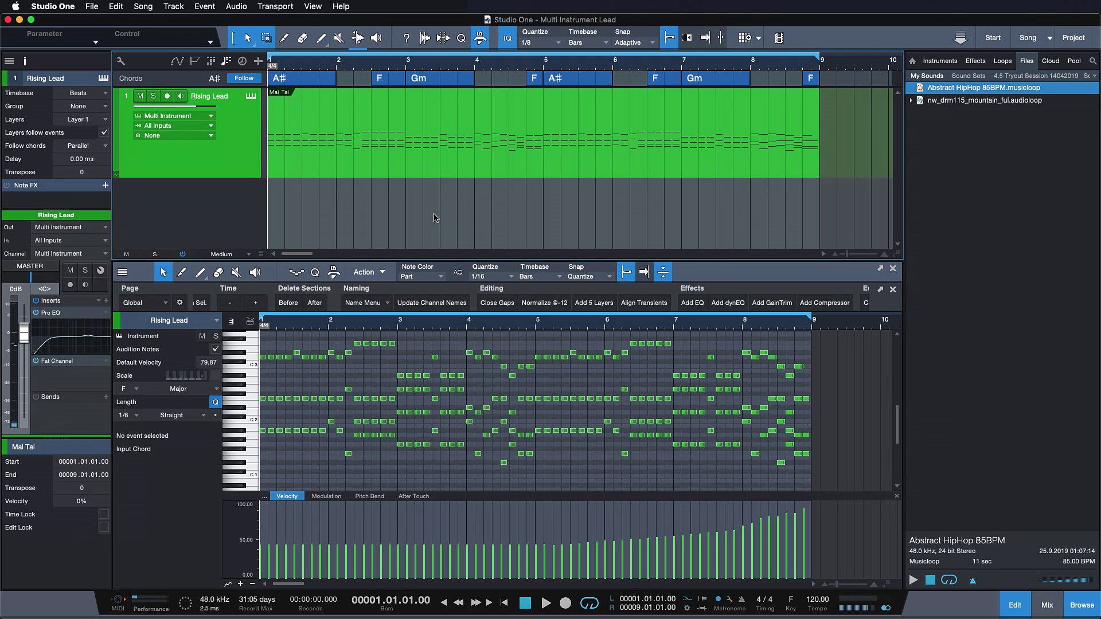
Step: Save the Rising Lead's Mai Tai part to My Sounds as Mai Tai.musicloop
{"action": "left_click", "coordinate": [418, 166]}
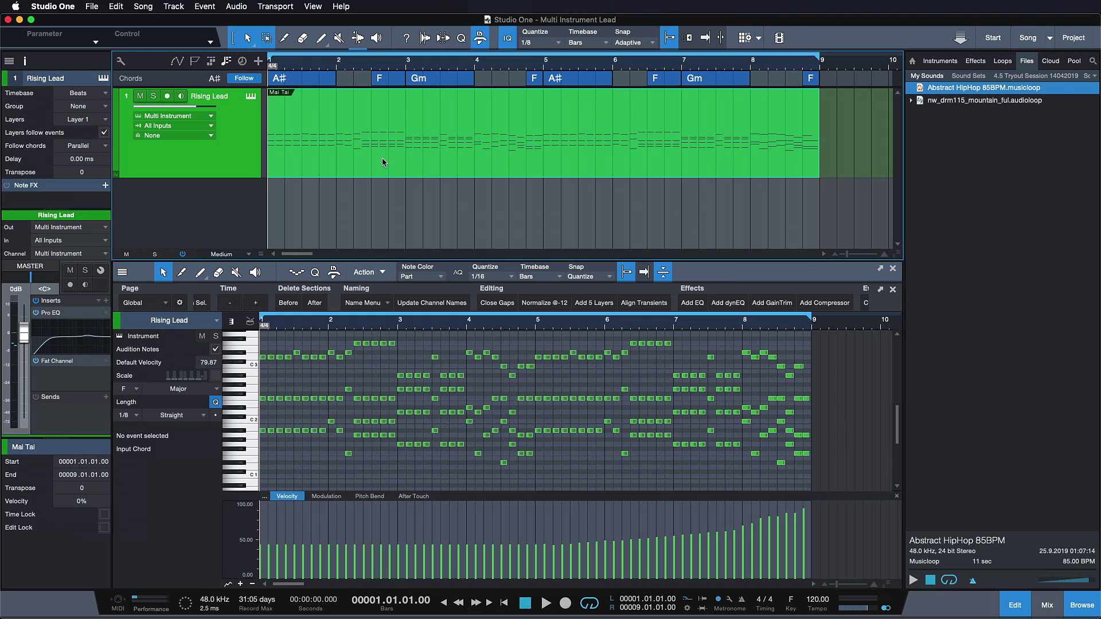
{"action": "left_click_drag", "start_coordinate": [383, 162], "coordinate": [986, 230]}
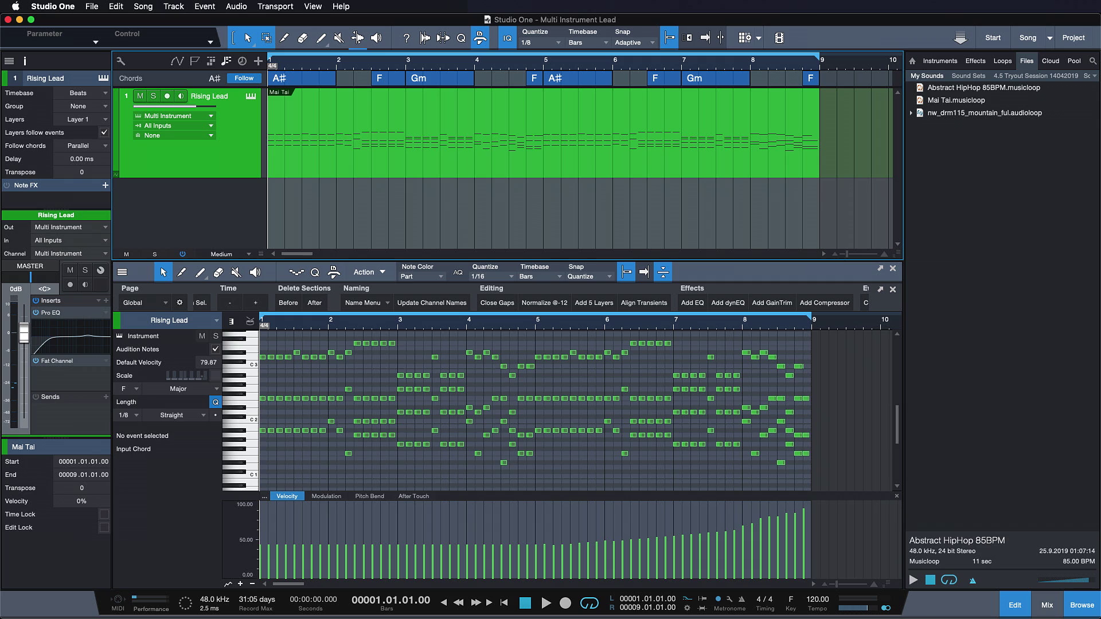
{"action": "left_click", "coordinate": [957, 100]}
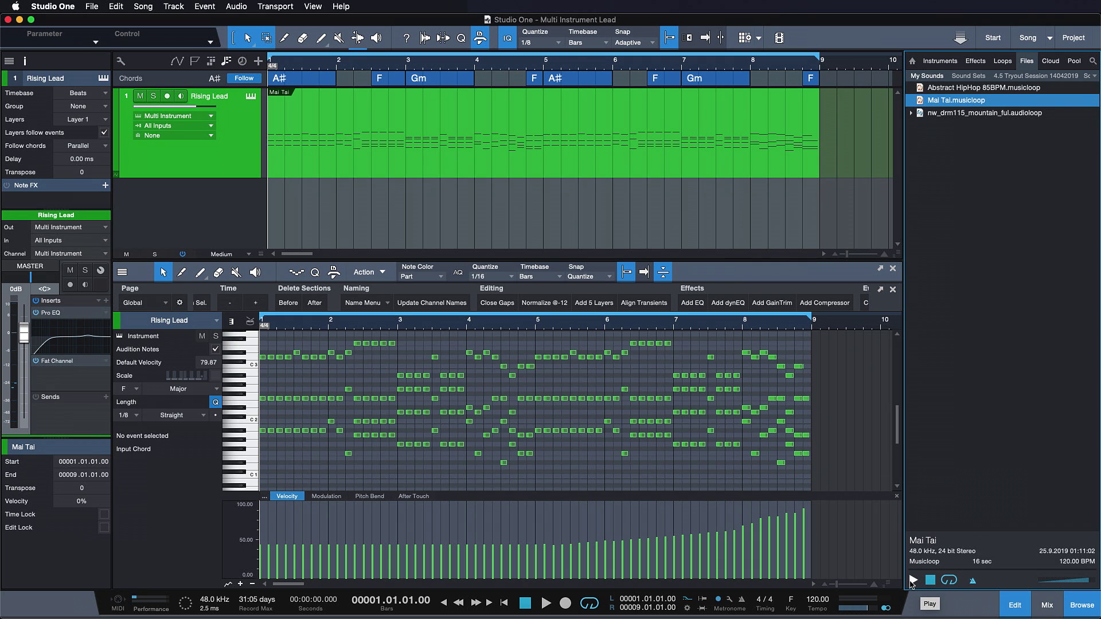
Step: Preview the Mai Tai loop and show the mixer with the Multi Instrument channels expanded
{"action": "left_click", "coordinate": [912, 581]}
{"action": "left_click", "coordinate": [929, 580]}
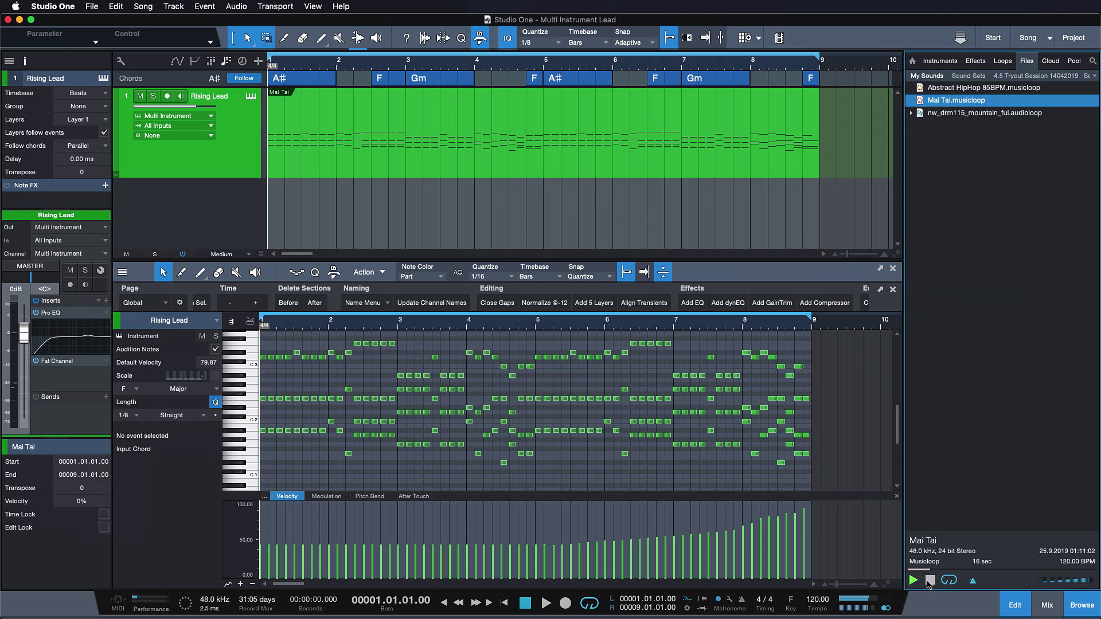
{"action": "left_click", "coordinate": [1047, 608]}
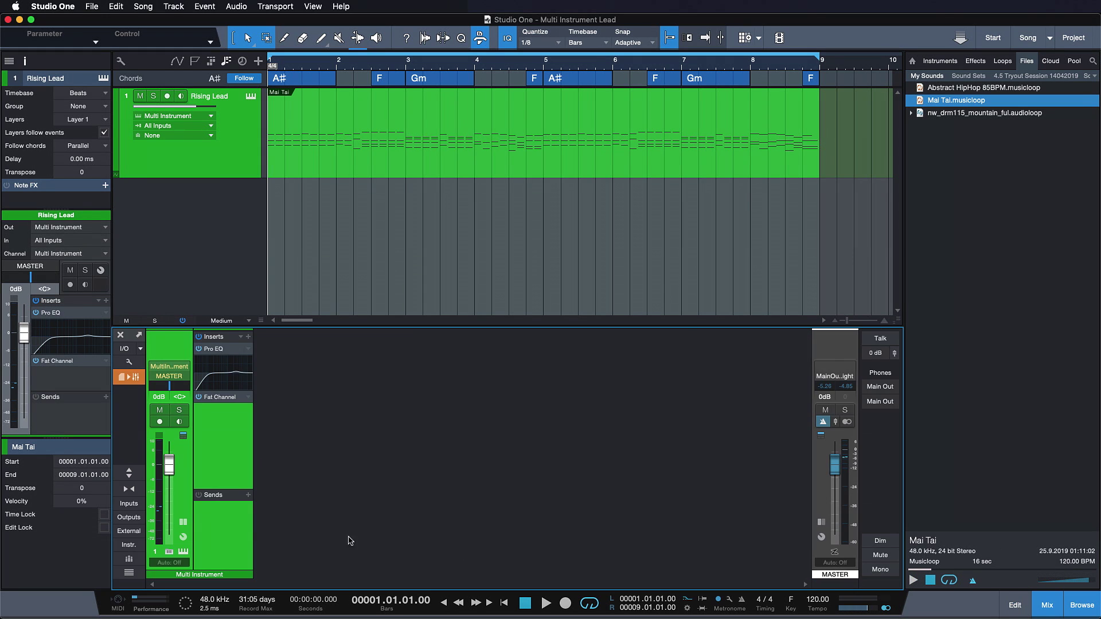
{"action": "left_click", "coordinate": [169, 554]}
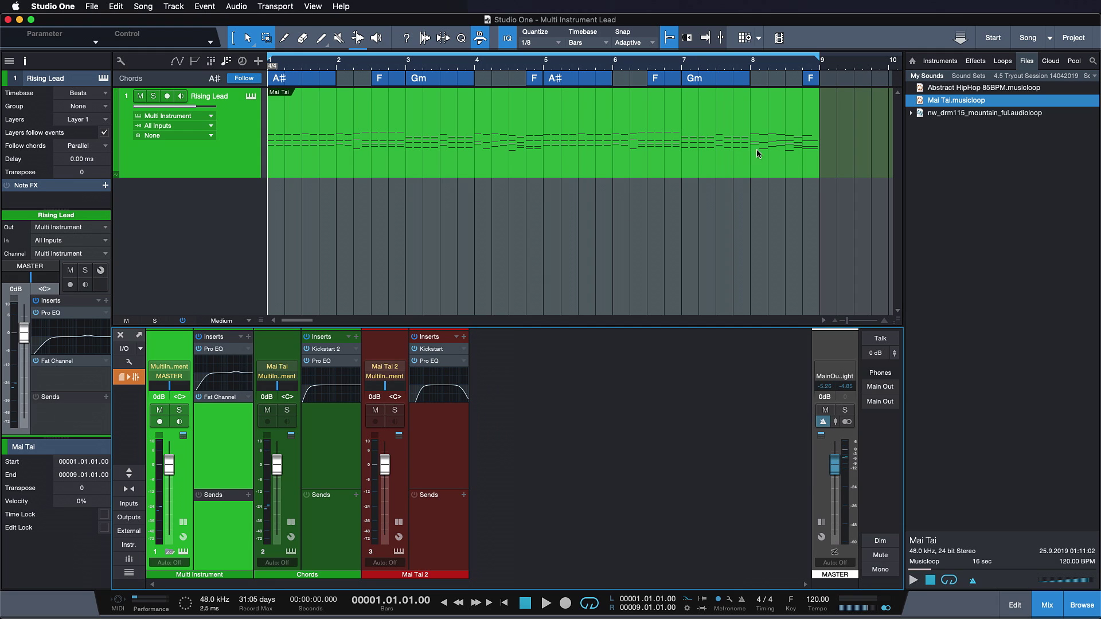
Step: Switch to the EDM Demo song and play its Kick, Hats, Snare and Bass tracks
{"action": "left_click", "coordinate": [1049, 40]}
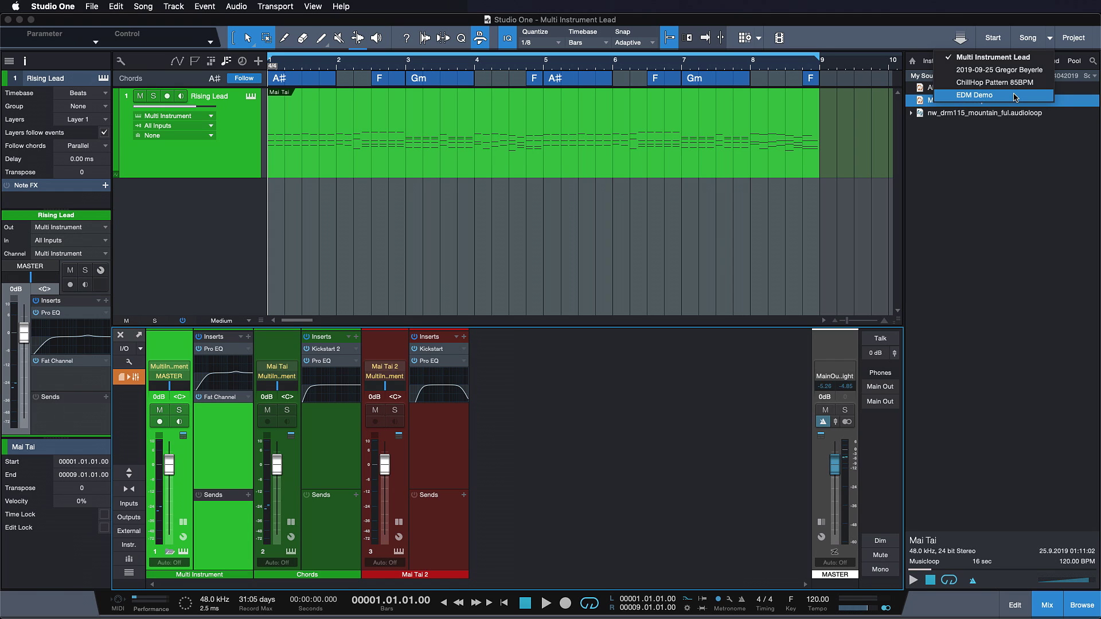
{"action": "left_click", "coordinate": [1015, 95]}
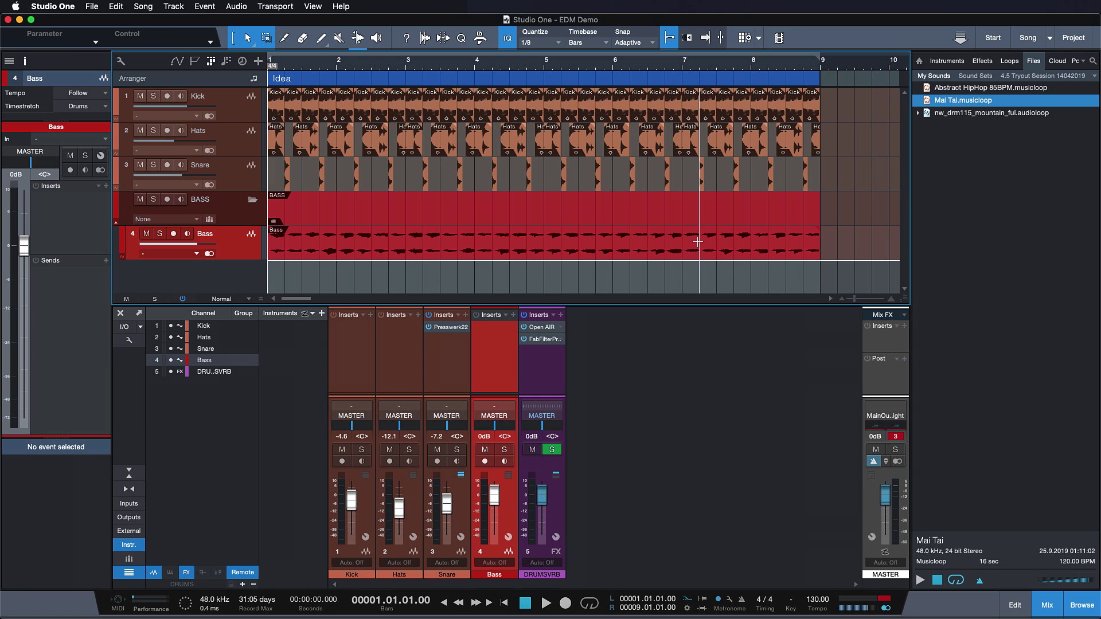
{"action": "key", "text": "space"}
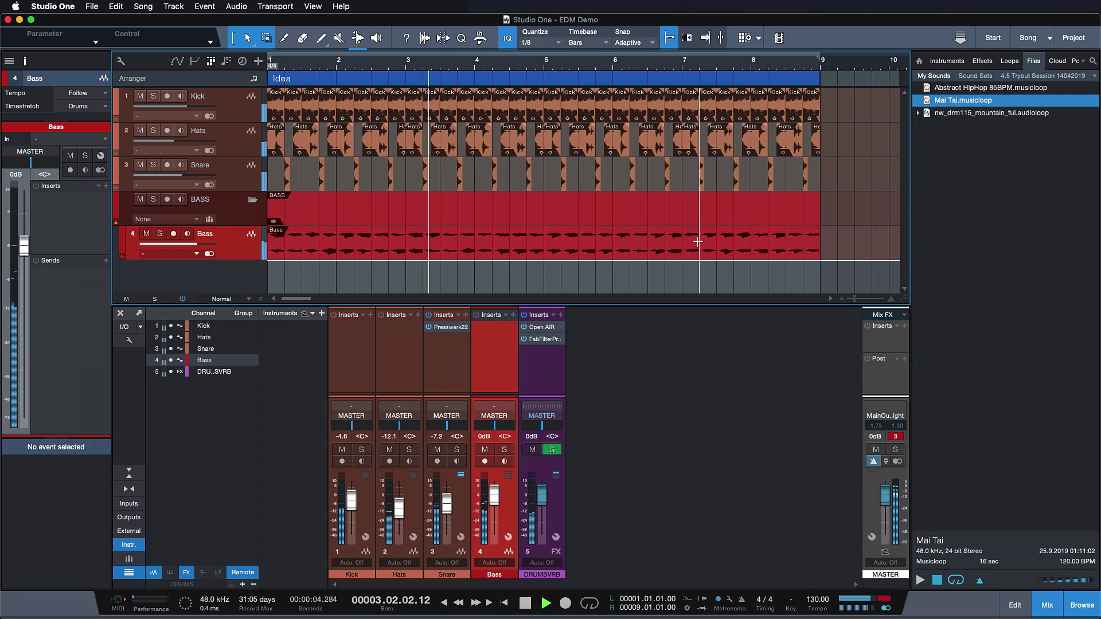
{"action": "key", "text": "space"}
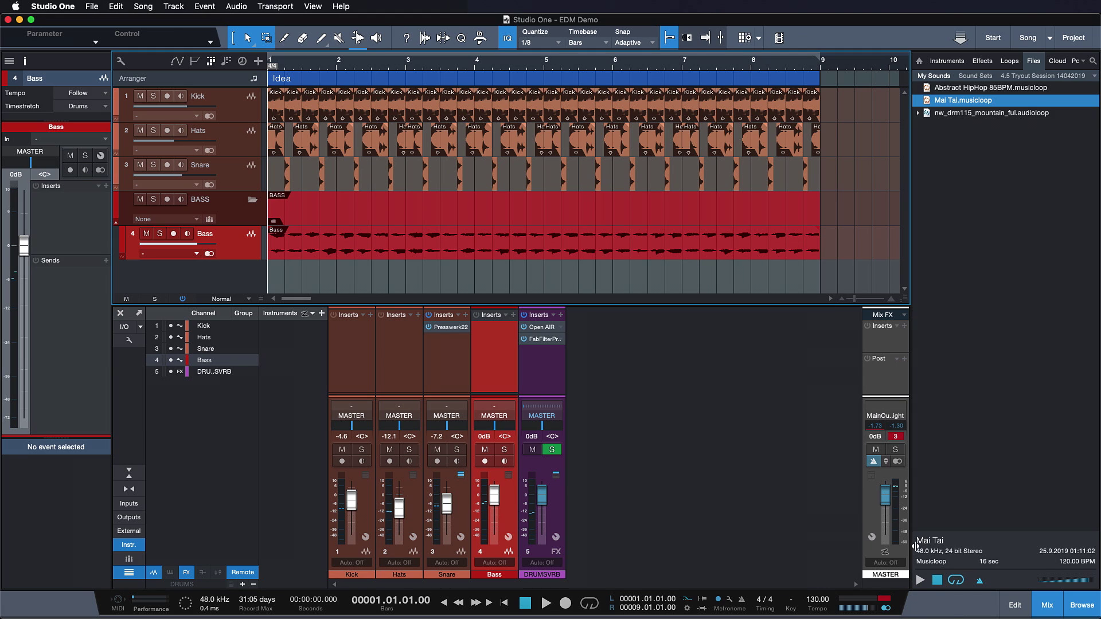
Step: Preview the Mai Tai loop alone, then together with the playing EDM Demo song
{"action": "left_click", "coordinate": [921, 581]}
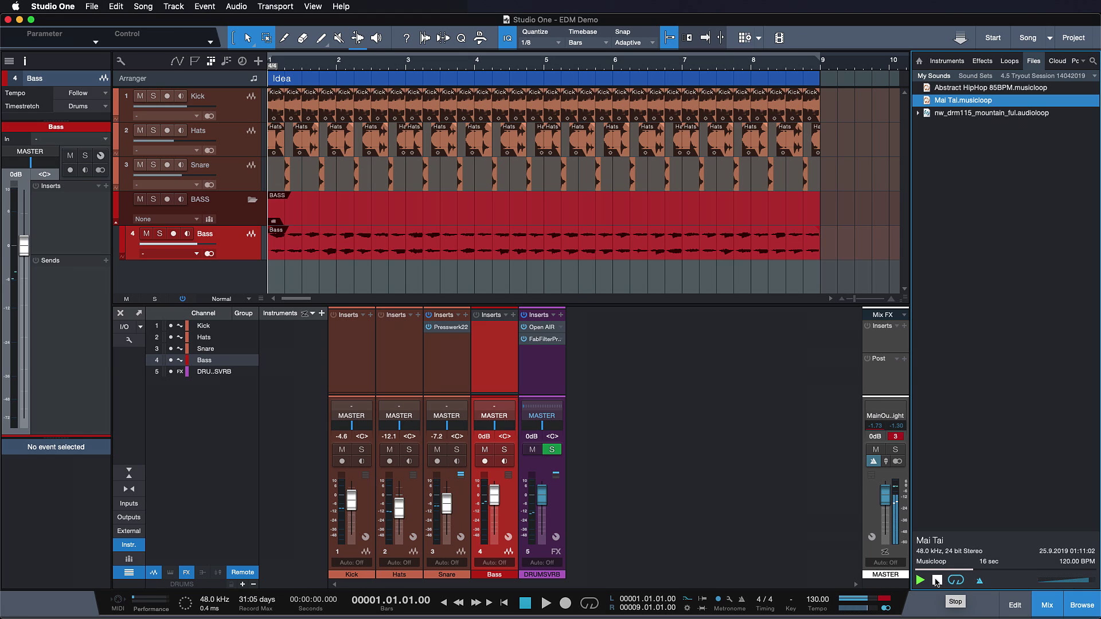
{"action": "left_click", "coordinate": [936, 580]}
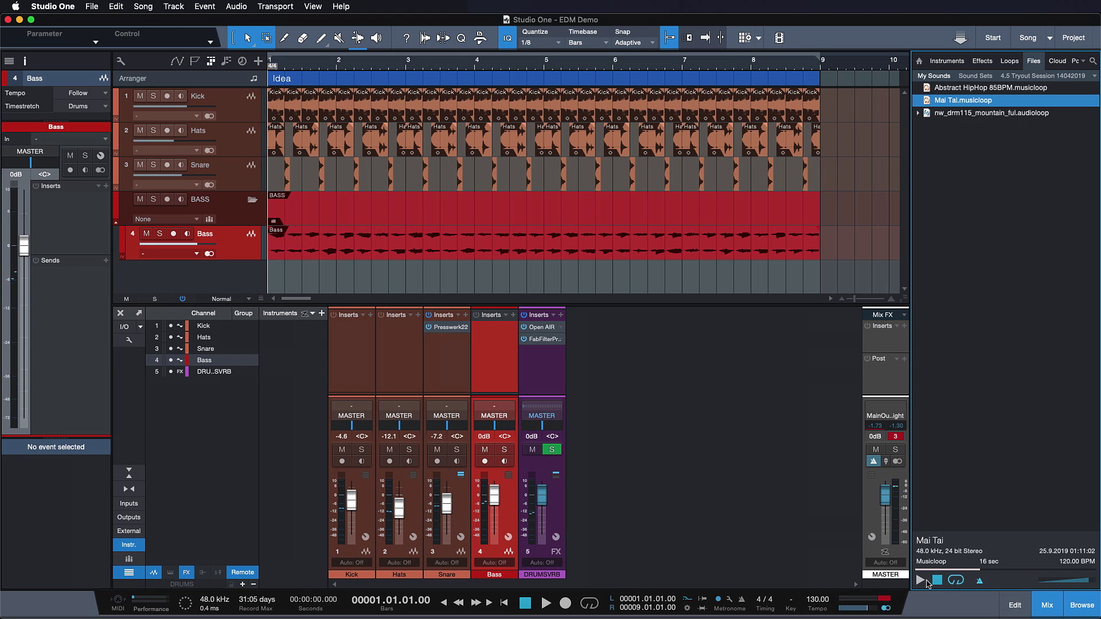
{"action": "left_click", "coordinate": [921, 580]}
{"action": "key", "text": "space"}
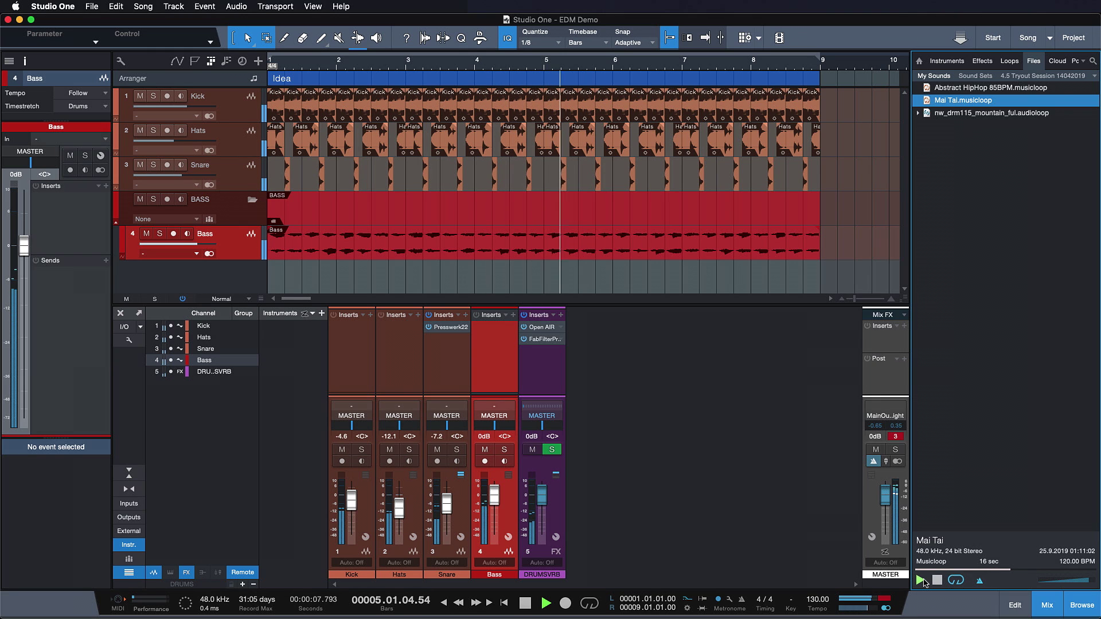
{"action": "left_click", "coordinate": [923, 581]}
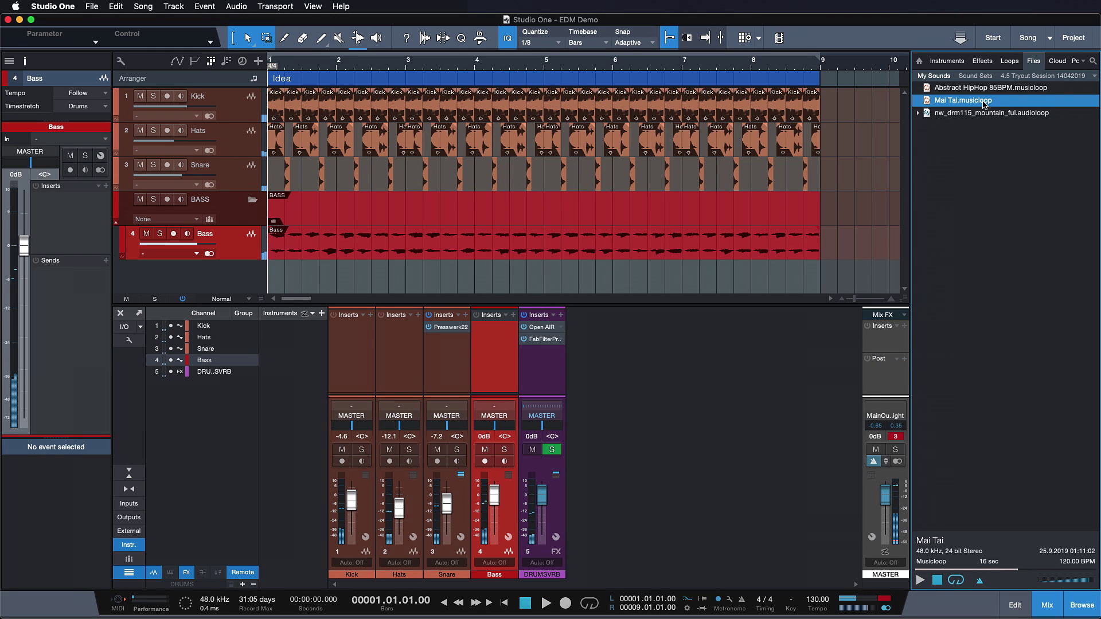
Step: Add Mai Tai.musicloop as a new track and check its Mai Tai and Mai Tai 2 bass synth editors
{"action": "left_click_drag", "start_coordinate": [985, 104], "coordinate": [291, 277]}
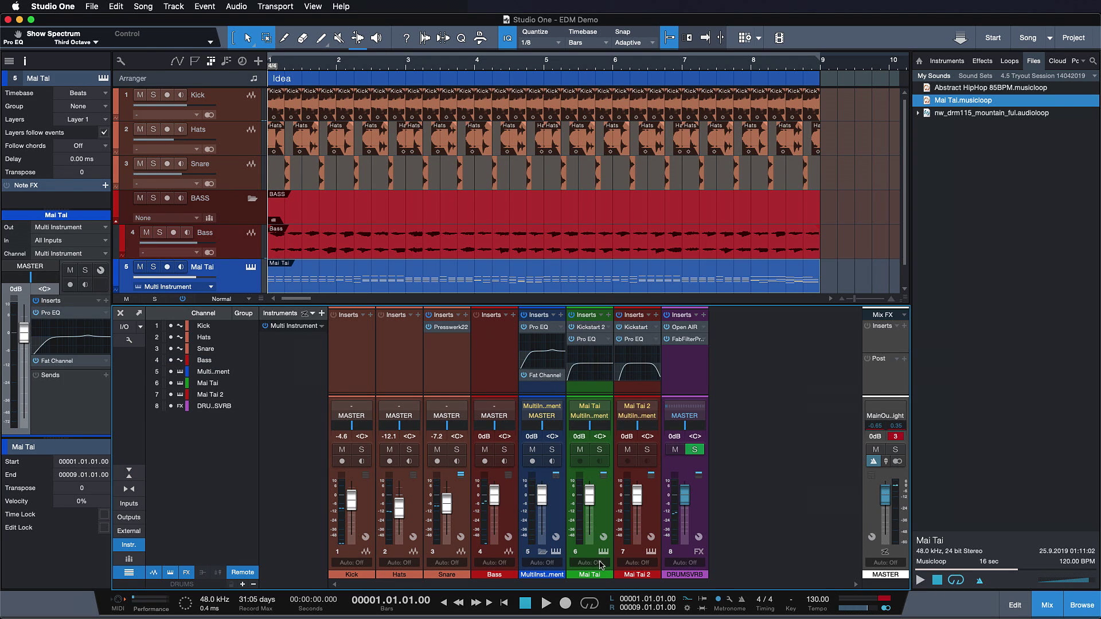
{"action": "left_click", "coordinate": [604, 552]}
{"action": "left_click", "coordinate": [603, 552]}
{"action": "left_click", "coordinate": [651, 553]}
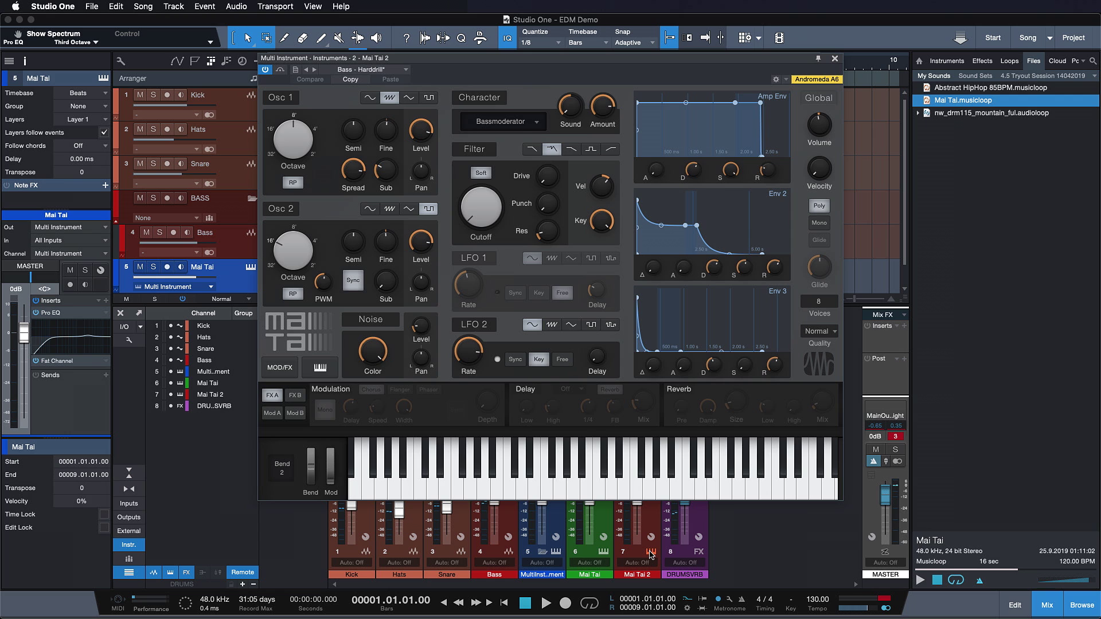
{"action": "left_click", "coordinate": [651, 553]}
Step: Play the song in a looped playback range and bring up the Multi Instrument's Fat Channel settings
{"action": "key", "text": "space"}
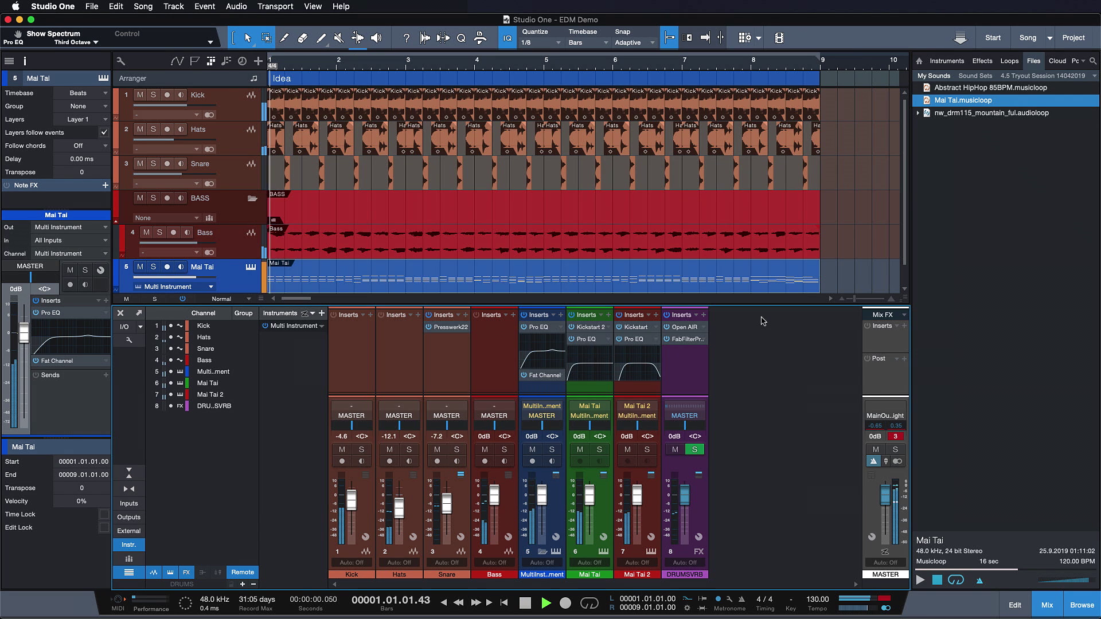
{"action": "scroll", "coordinate": [774, 253], "scroll_direction": "down", "scroll_amount": 1}
{"action": "scroll", "coordinate": [774, 252], "scroll_direction": "up", "scroll_amount": 1}
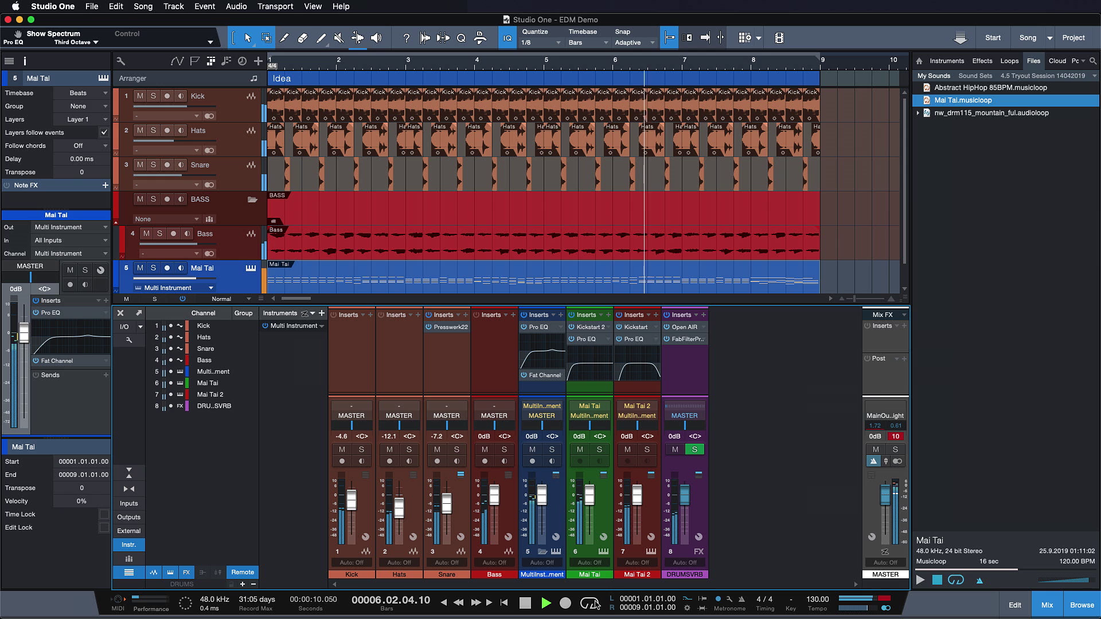
{"action": "key", "text": "KP_Divide"}
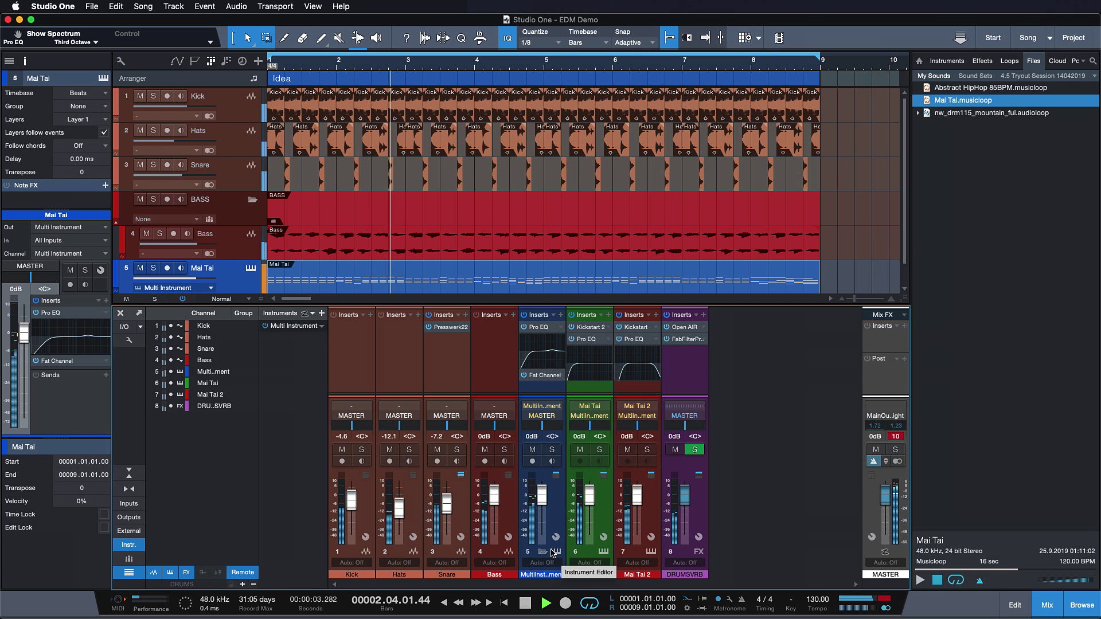
{"action": "left_click", "coordinate": [545, 376]}
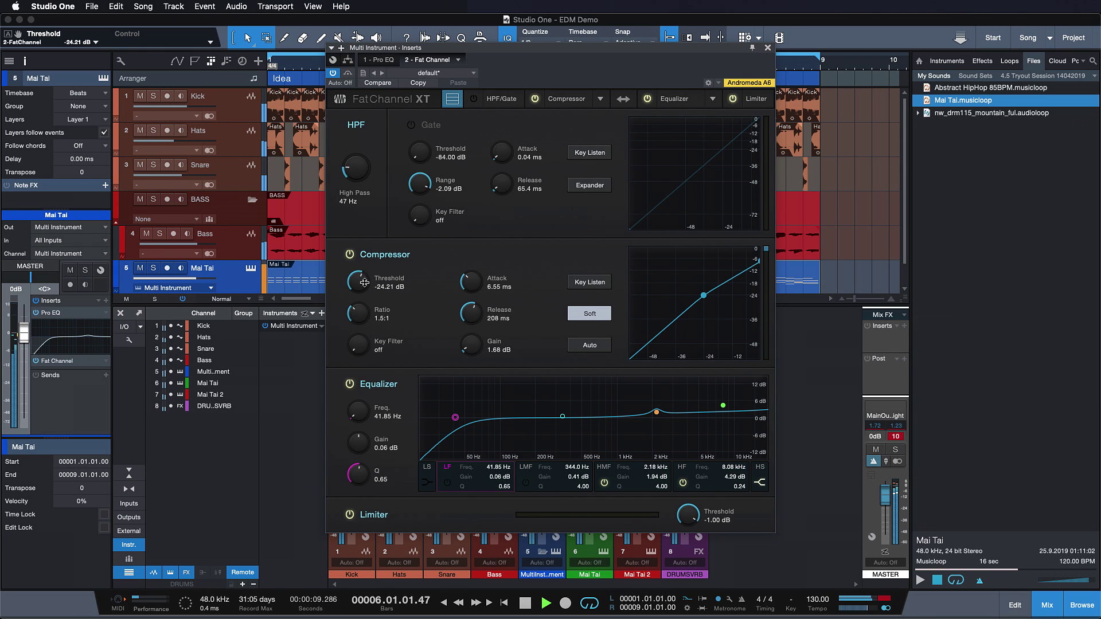
Step: Set the Fat Channel threshold to -28.41 dB and the low EQ band to 2.40 kHz at +4.02 dB
{"action": "left_click_drag", "start_coordinate": [359, 281], "coordinate": [363, 294]}
{"action": "left_click_drag", "start_coordinate": [457, 417], "coordinate": [736, 396]}
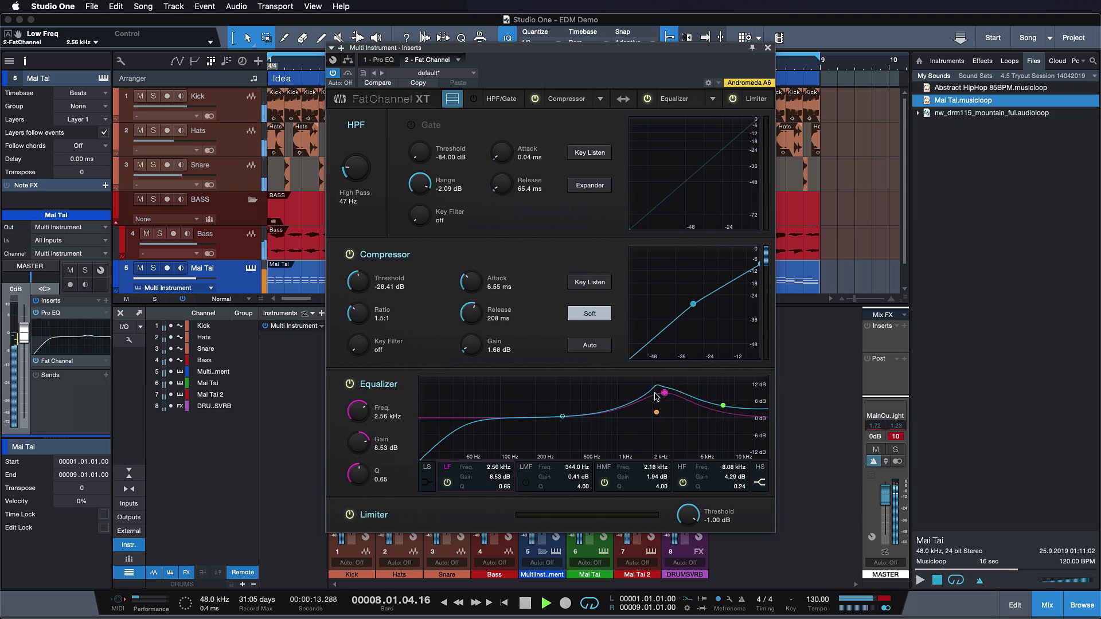
{"action": "left_click_drag", "start_coordinate": [735, 396], "coordinate": [661, 406]}
{"action": "key", "text": "space"}
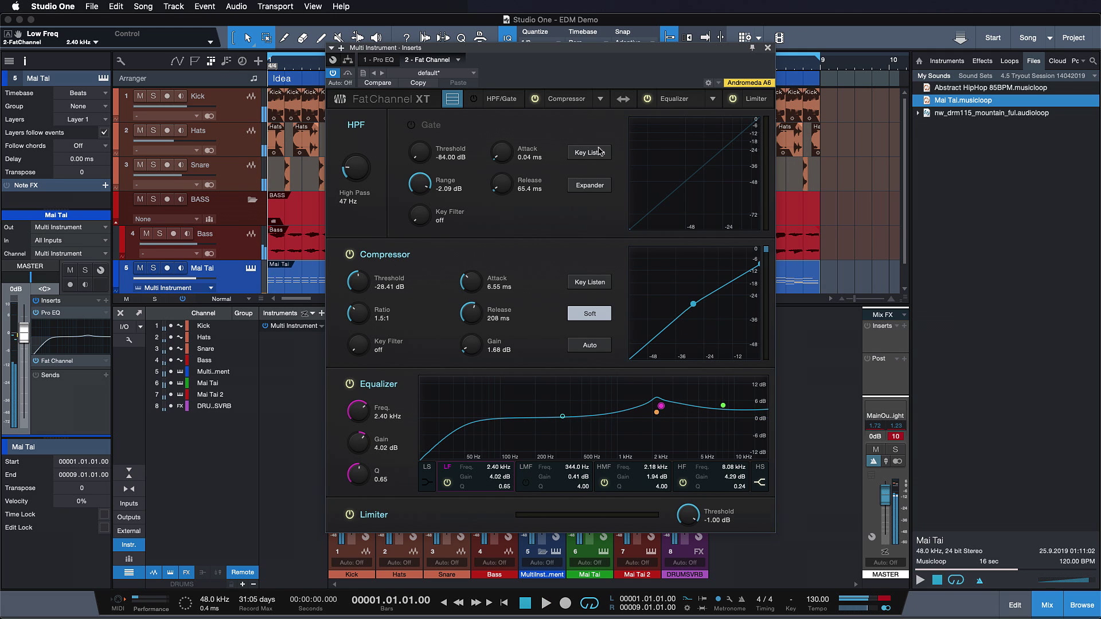
{"action": "left_click", "coordinate": [768, 48]}
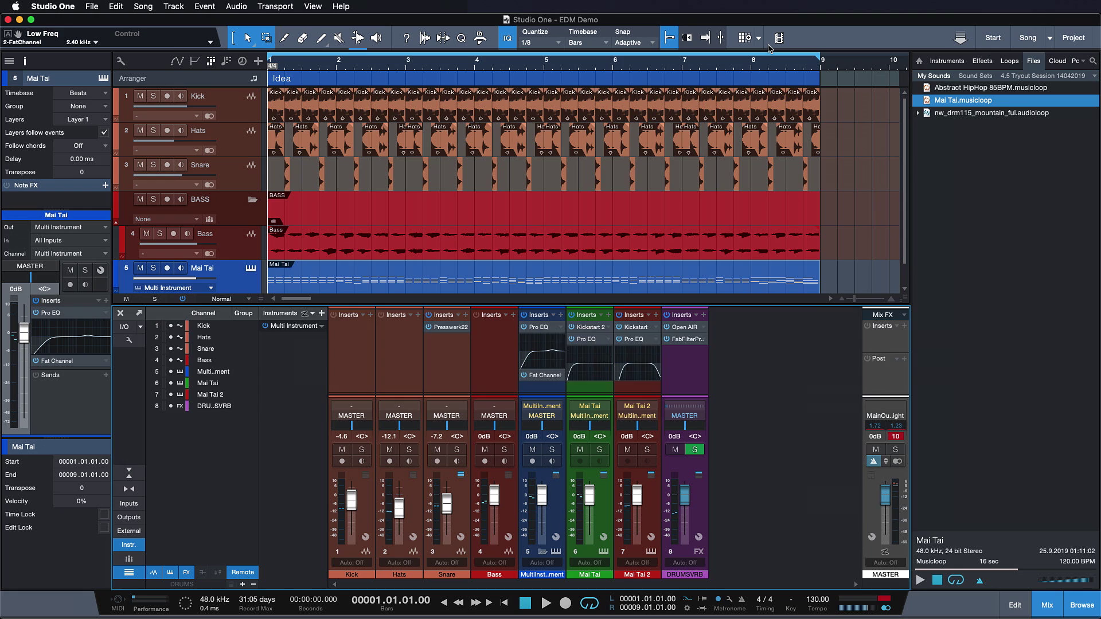
Step: Drag the Pad track from the 4.5 Tryout Session song into EDM Demo, starting near bar 9
{"action": "key", "text": "F3"}
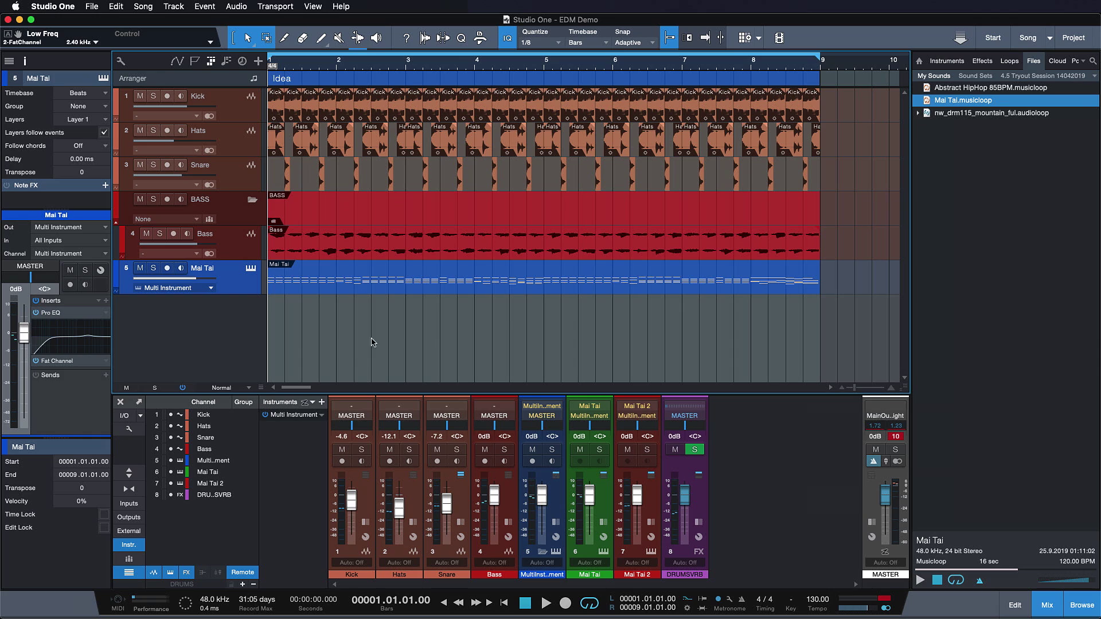
{"action": "left_click", "coordinate": [1019, 76]}
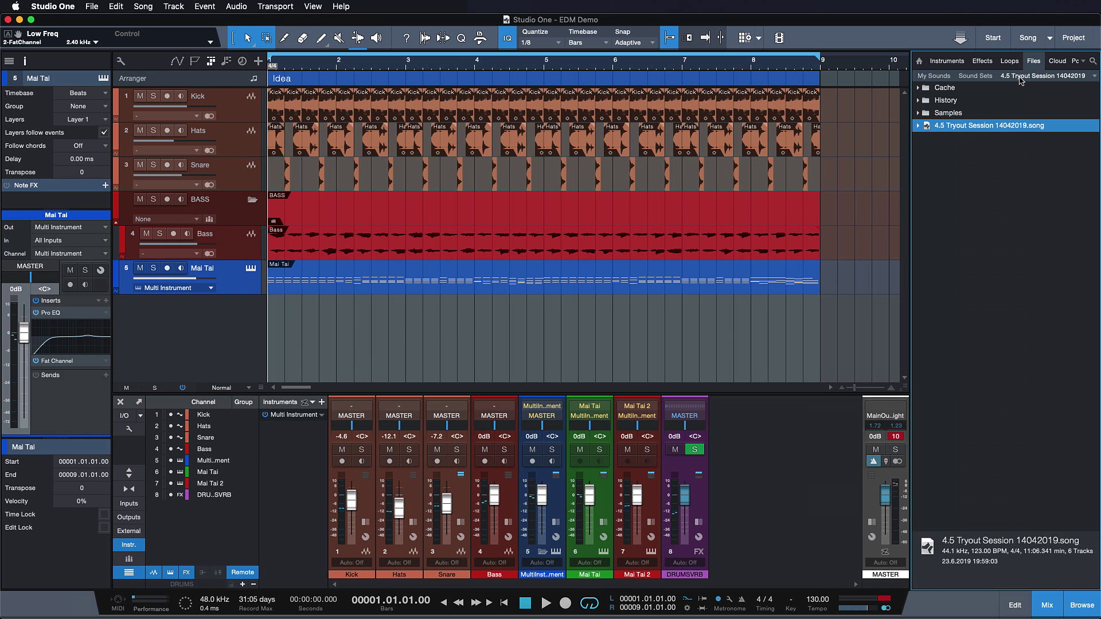
{"action": "left_click", "coordinate": [917, 126]}
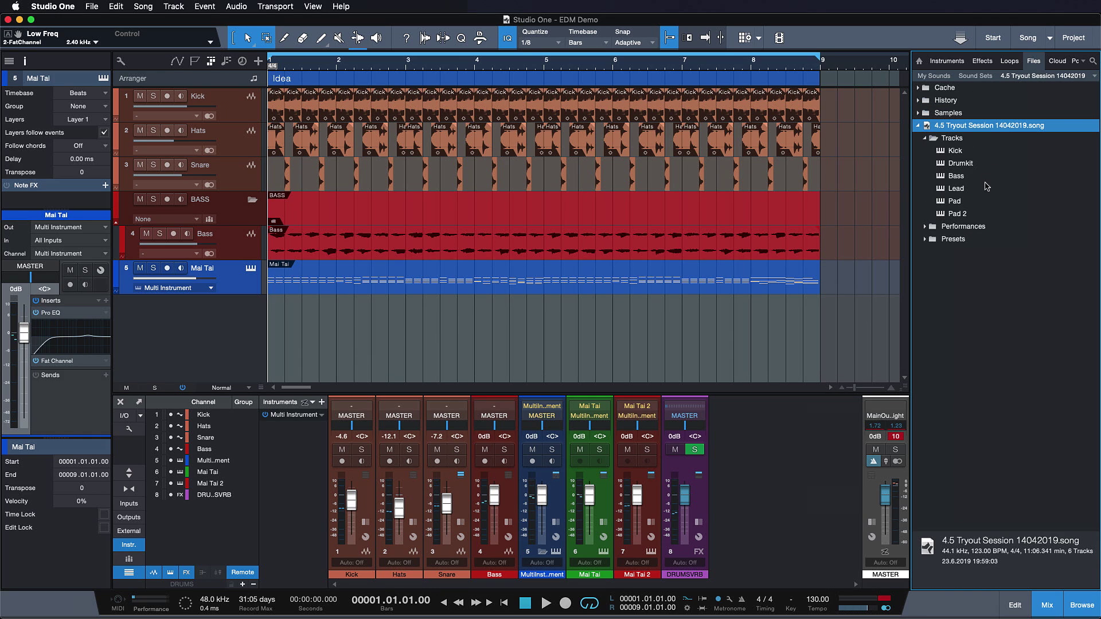
{"action": "left_click_drag", "start_coordinate": [954, 201], "coordinate": [721, 321]}
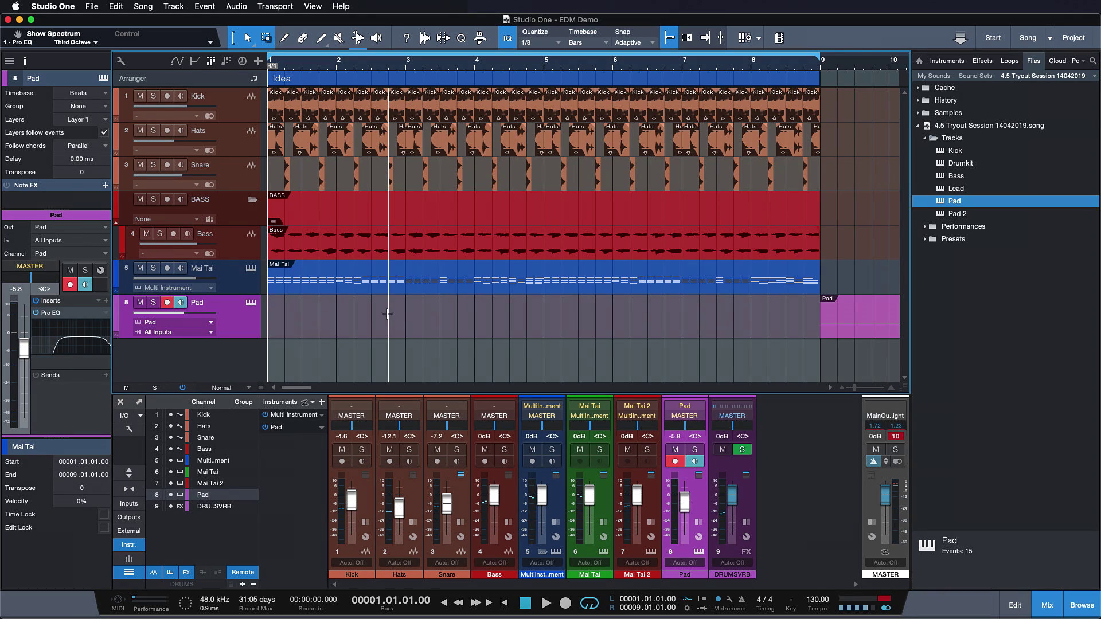